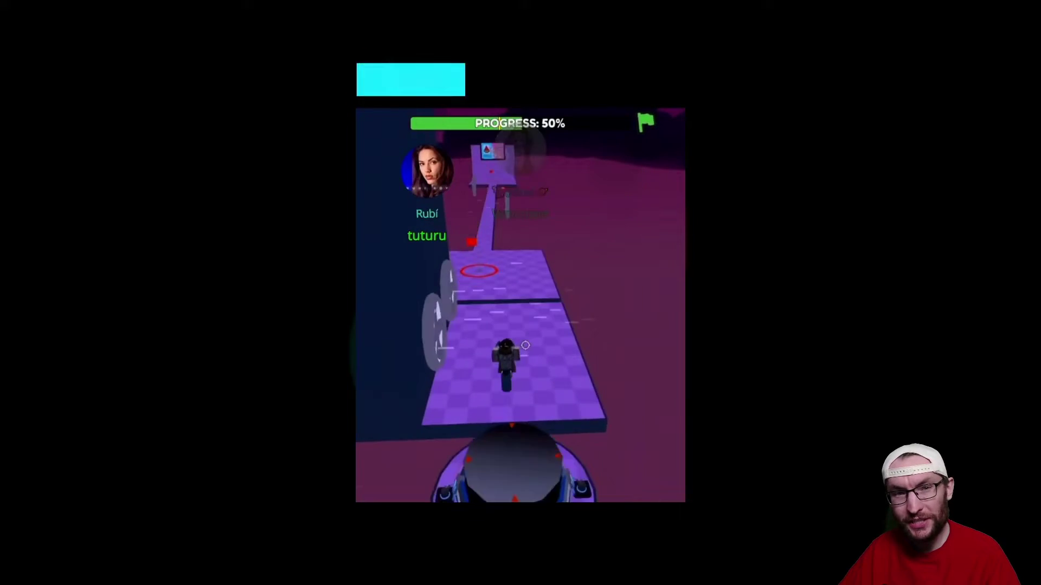
- Show TikTok LIVE Studio with the WELCOME scene's portrait preview playing its WELCOME banner video
mouse_move(801, 405)
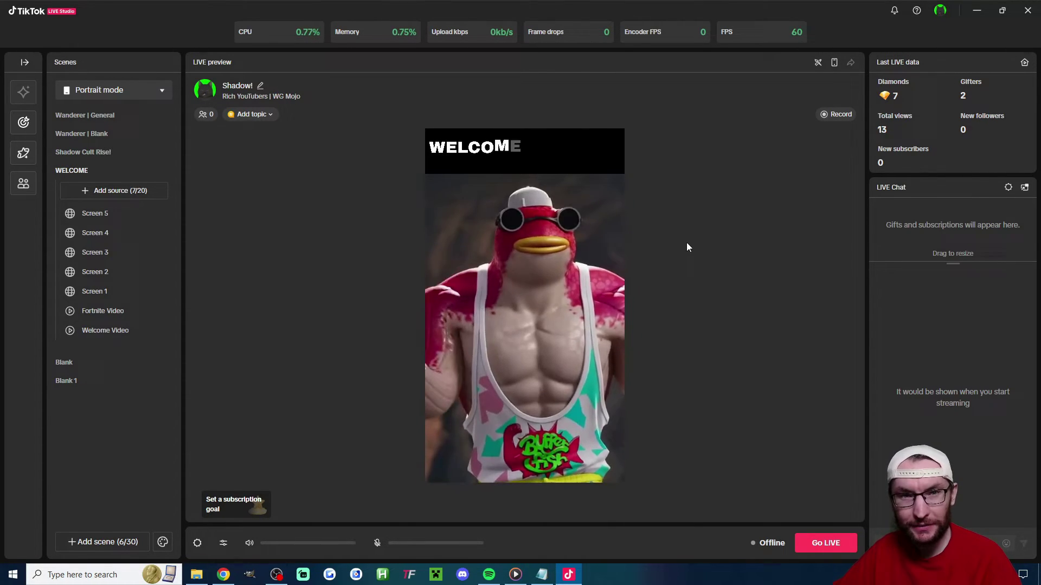
- Keep the canvas in Portrait and create an empty scene, Blank 2, from the Blank template
click(114, 90)
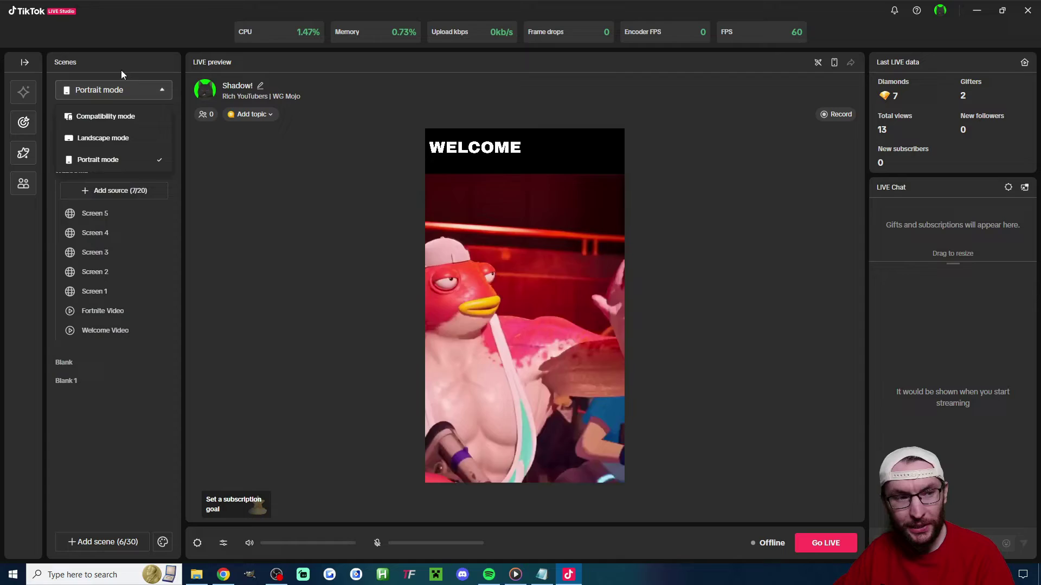
click(186, 248)
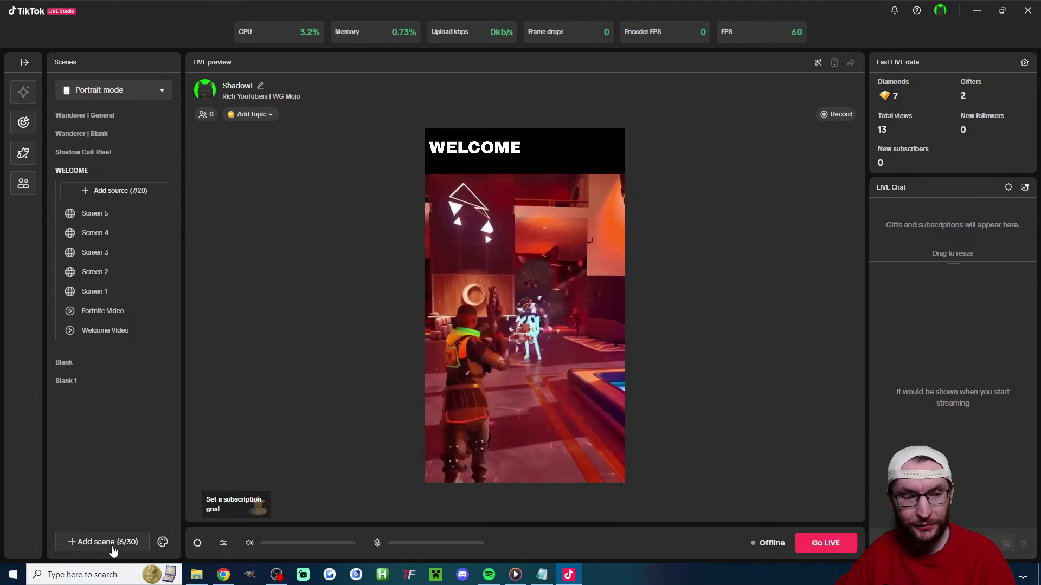
click(112, 548)
scroll(403, 312, down, 2)
click(411, 306)
click(705, 415)
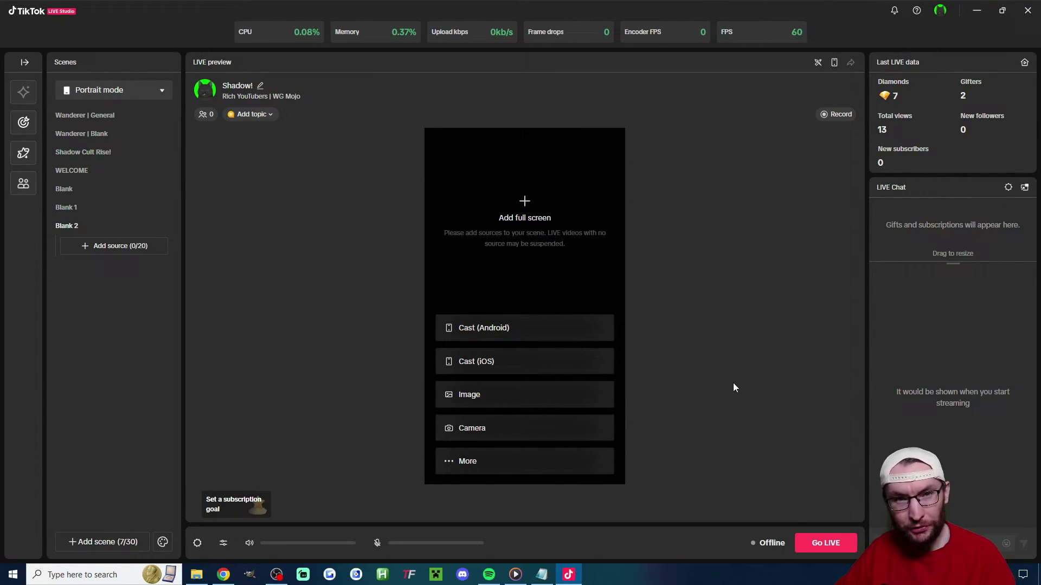
click(118, 250)
click(384, 189)
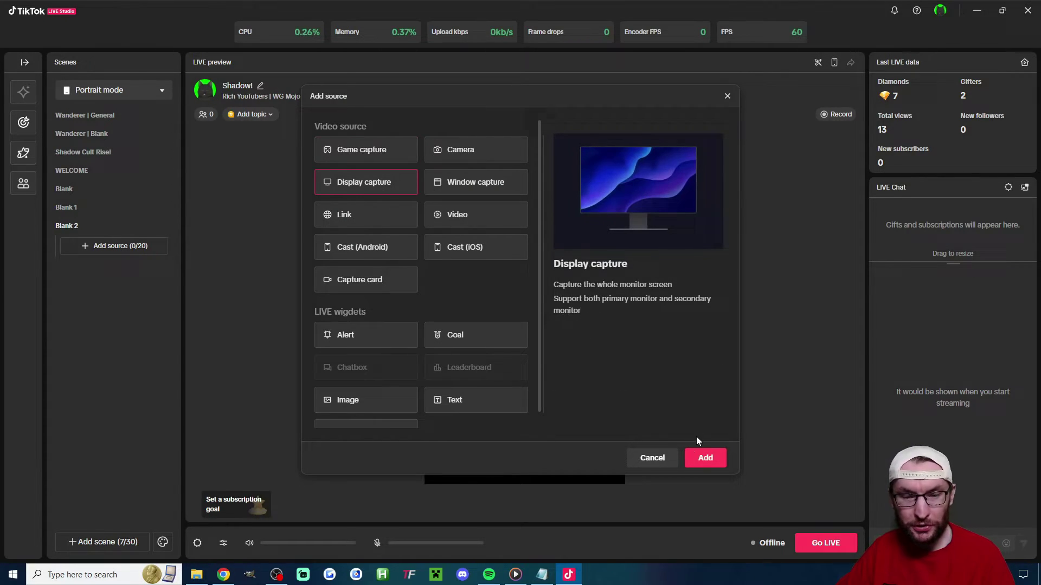
click(706, 458)
click(386, 317)
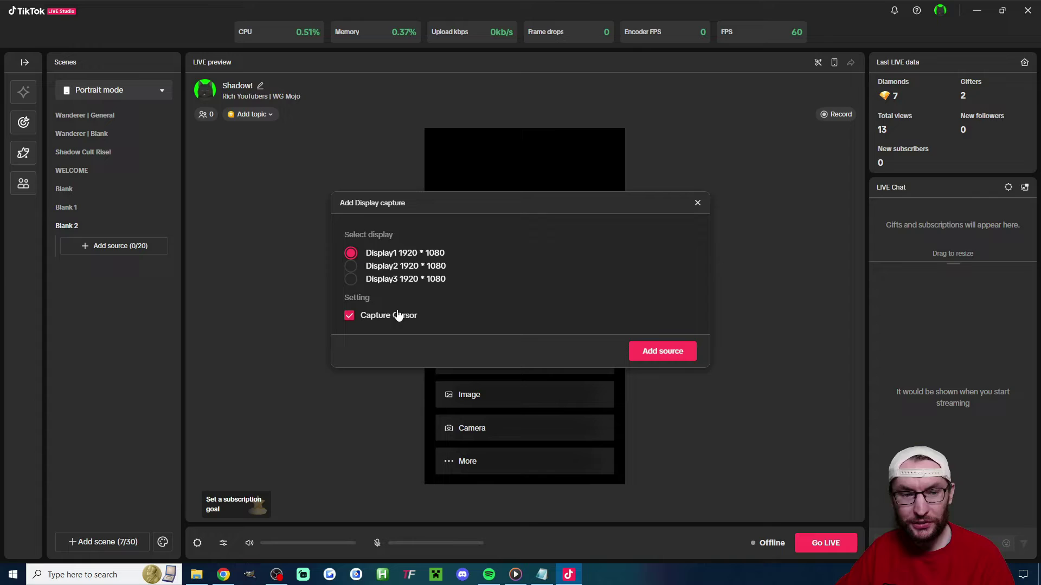
click(422, 281)
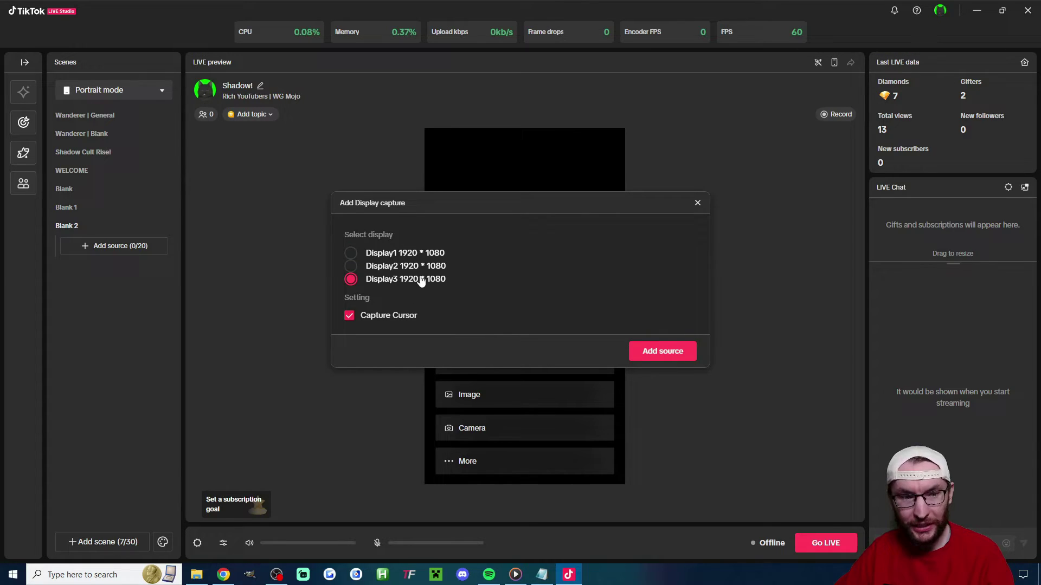
click(672, 353)
drag(540, 343, 513, 239)
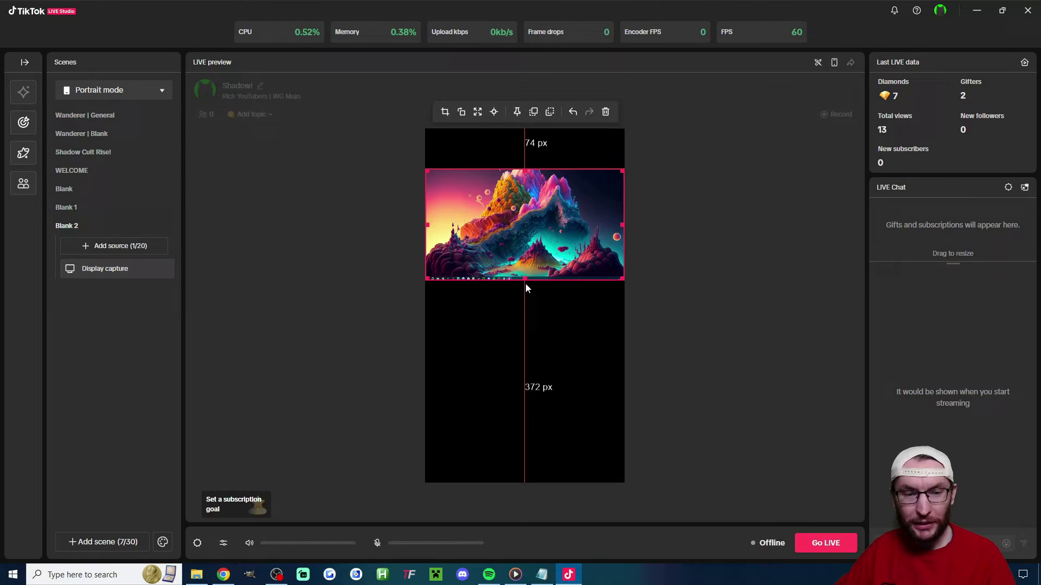
drag(525, 288, 509, 482)
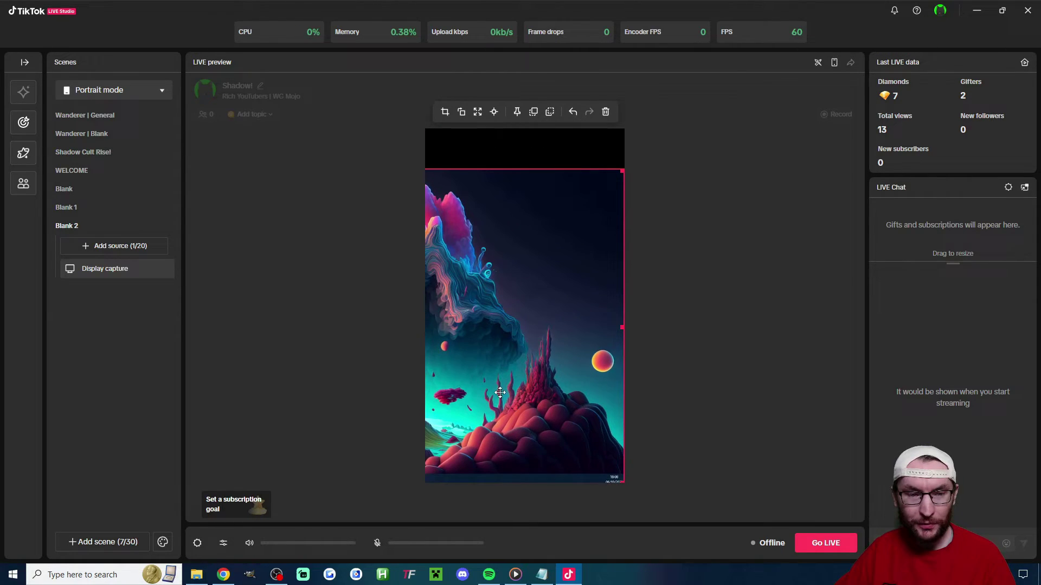
drag(500, 392, 654, 363)
- Replace the display capture with a video source at 2% volume playing the Fortnite trailer
key(Delete)
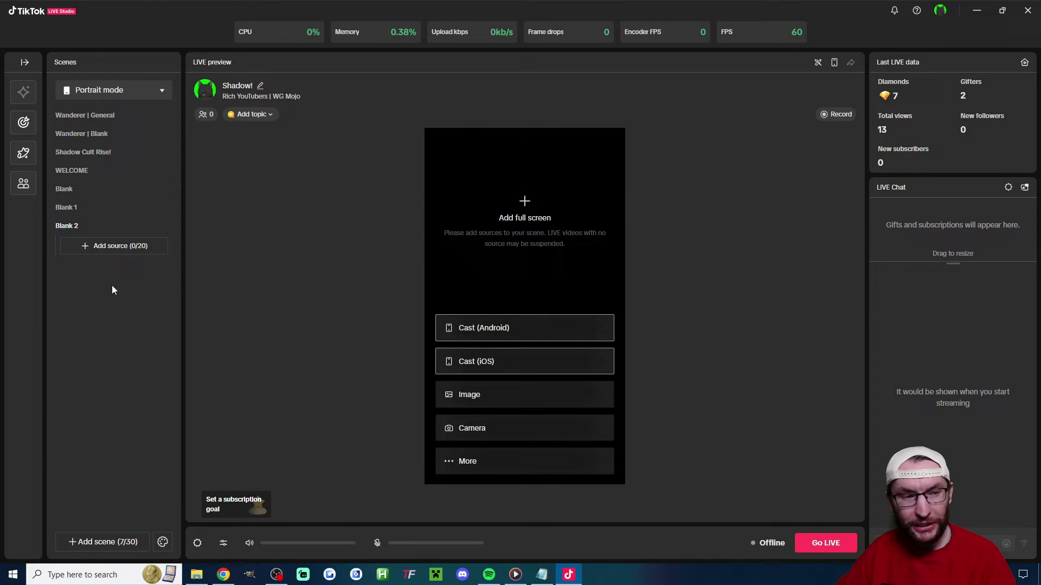
click(120, 246)
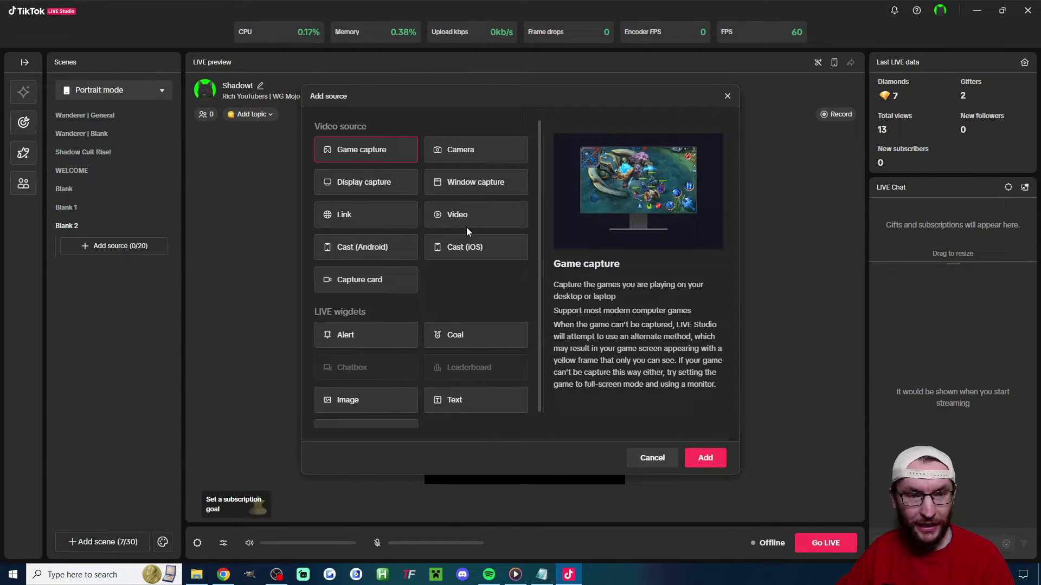
click(475, 215)
click(706, 457)
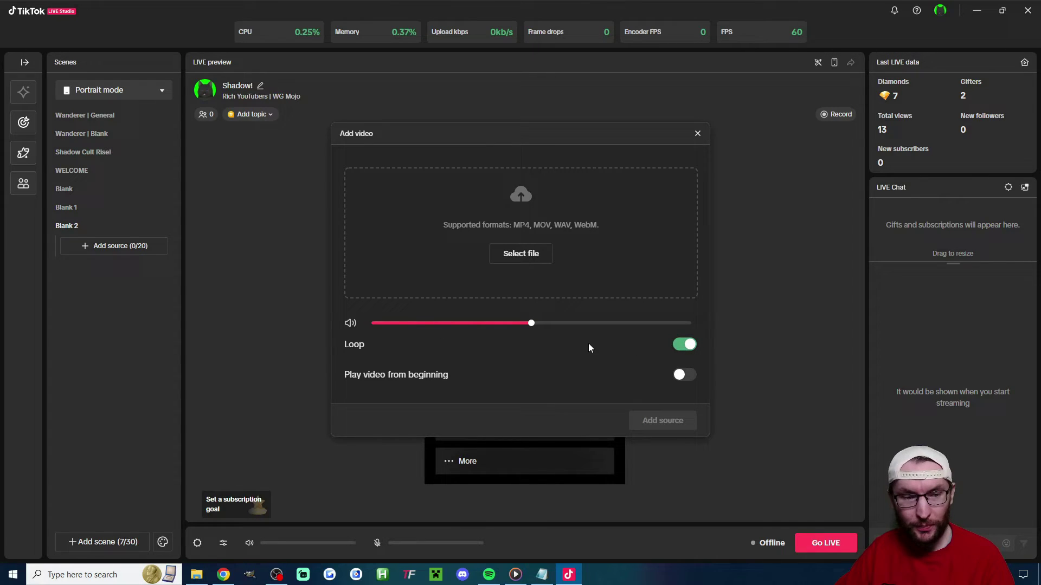
click(378, 324)
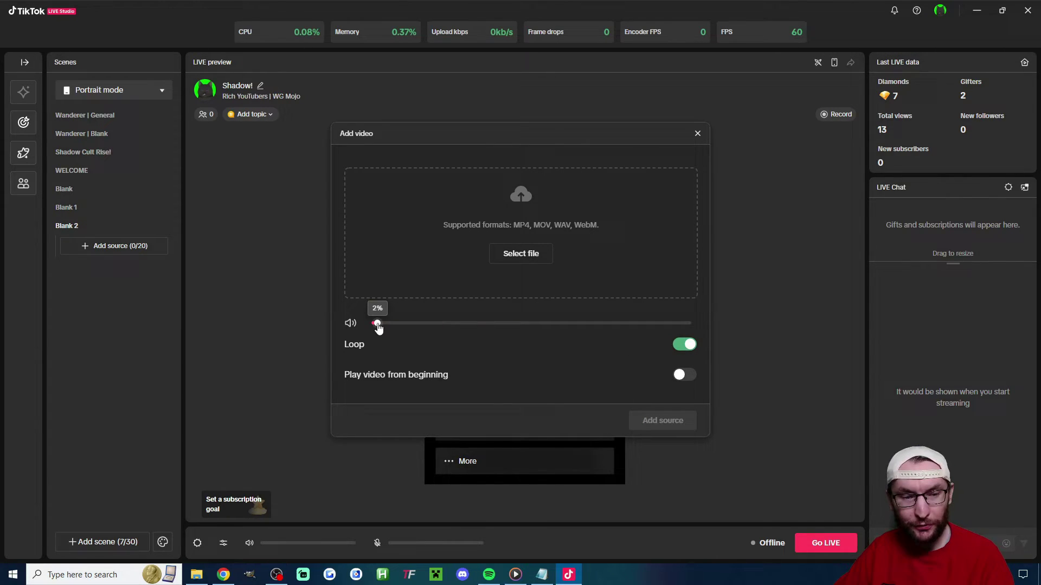
click(522, 254)
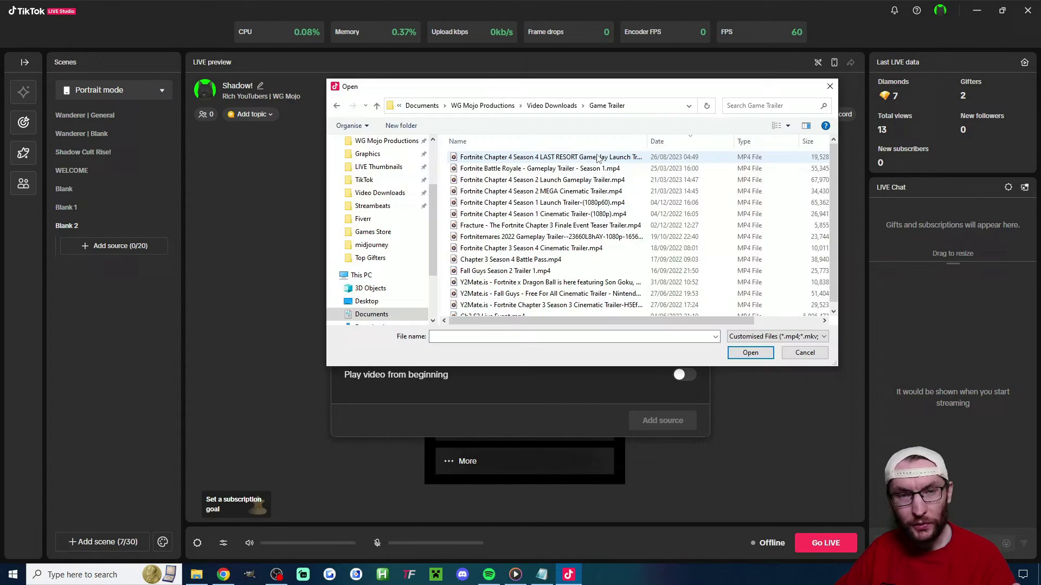
double_click(592, 157)
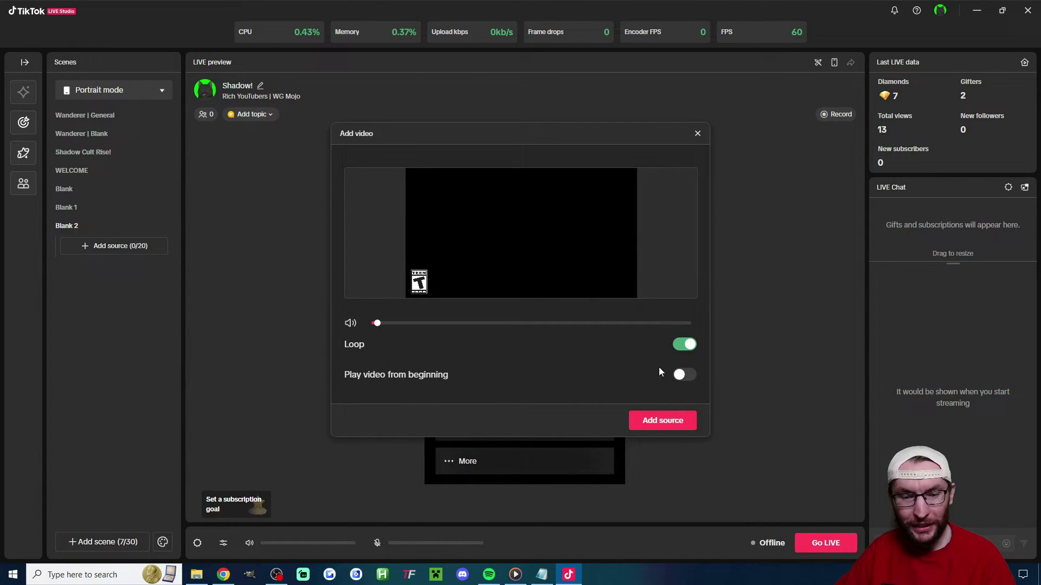
click(659, 421)
- Move and stretch the trailer to fill the canvas below the top band
drag(575, 390, 460, 481)
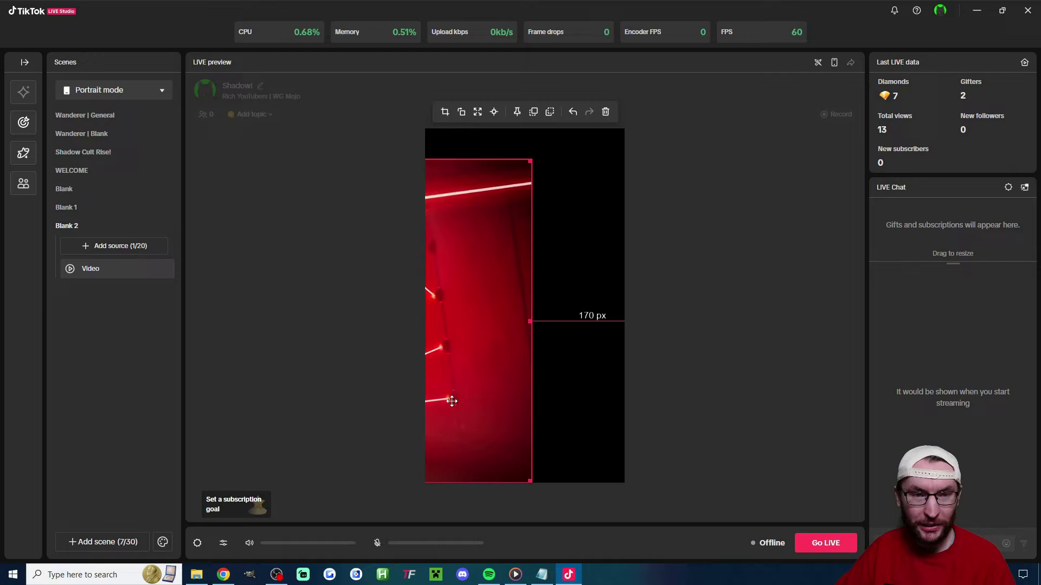
drag(532, 159, 625, 176)
drag(591, 340, 586, 305)
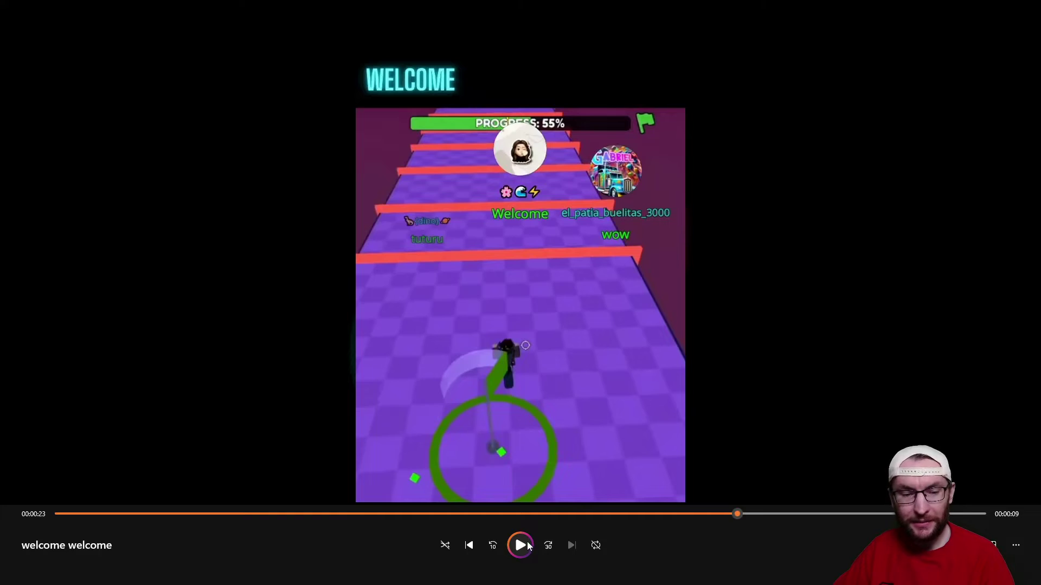
click(528, 543)
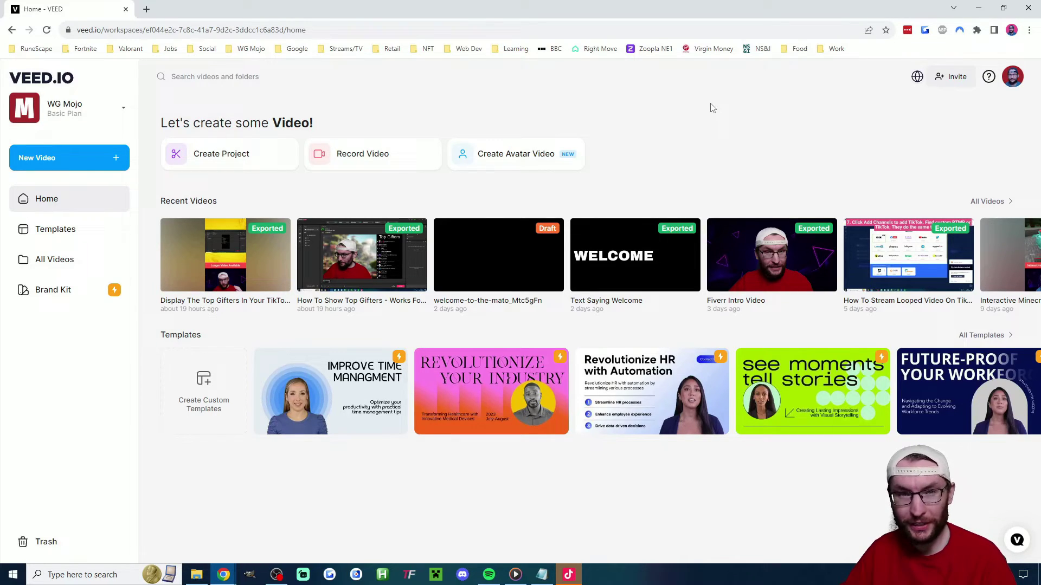
- Create a new project from the VEED.IO workspace home page
click(245, 153)
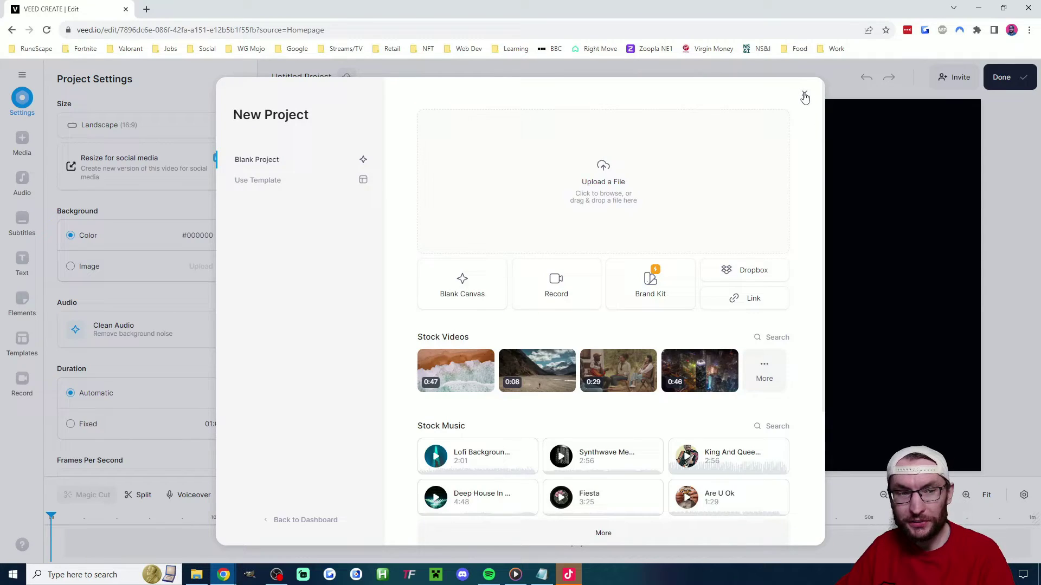
- Add the presentation title text preset and change its text to WELCOME
click(804, 96)
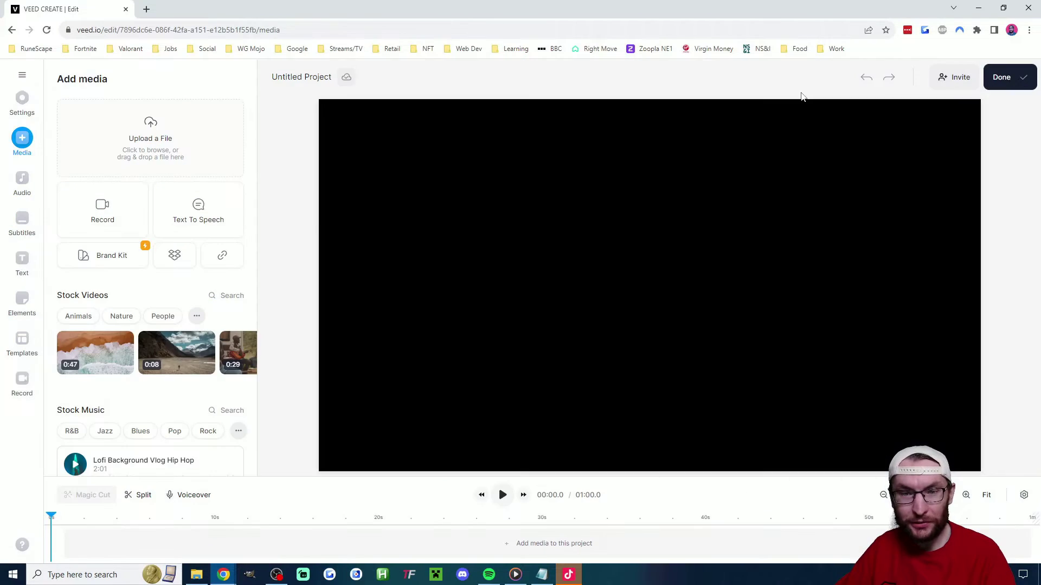
click(22, 266)
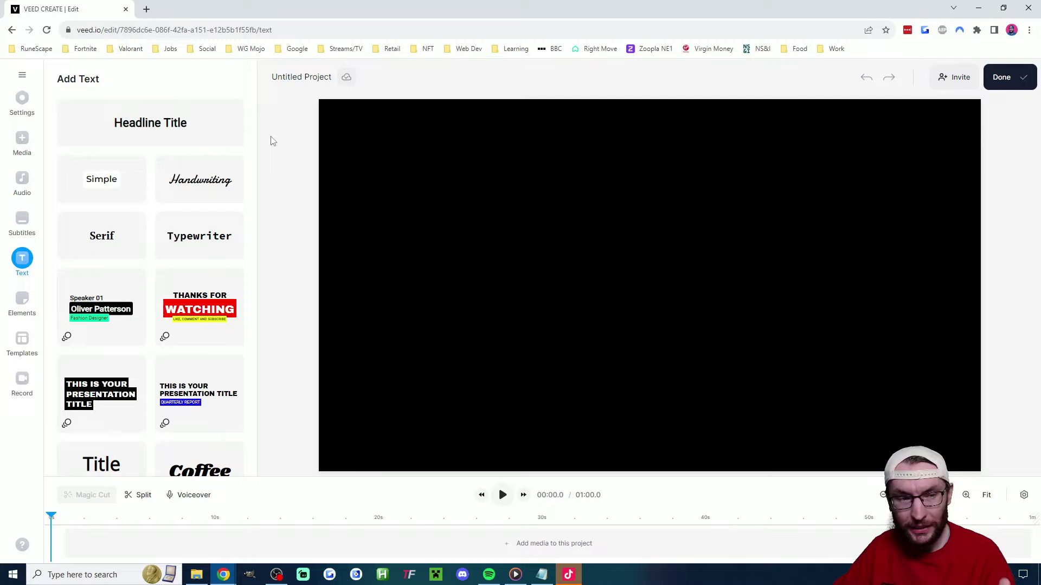
scroll(239, 225, down, 20)
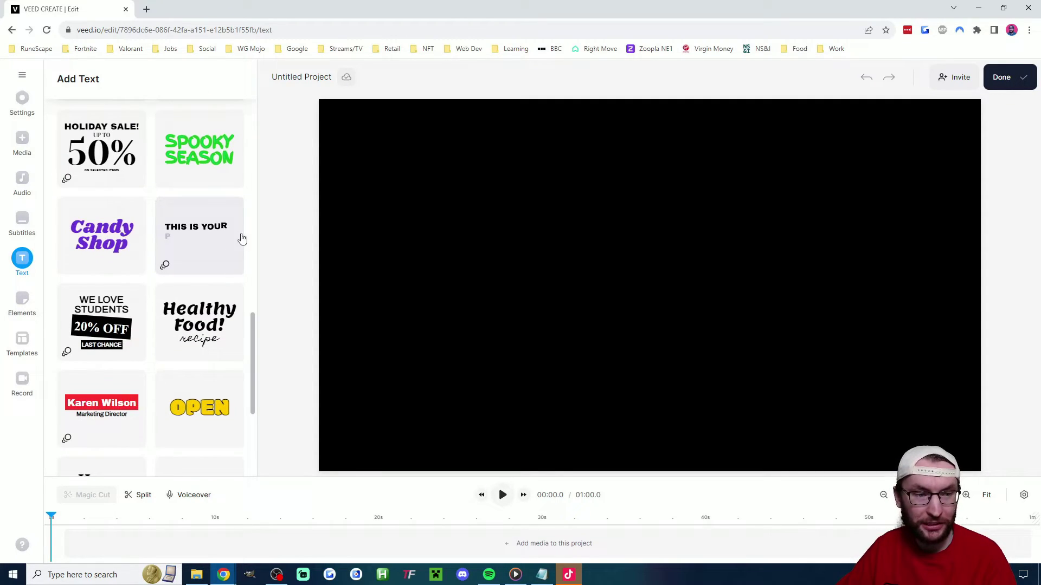
click(205, 244)
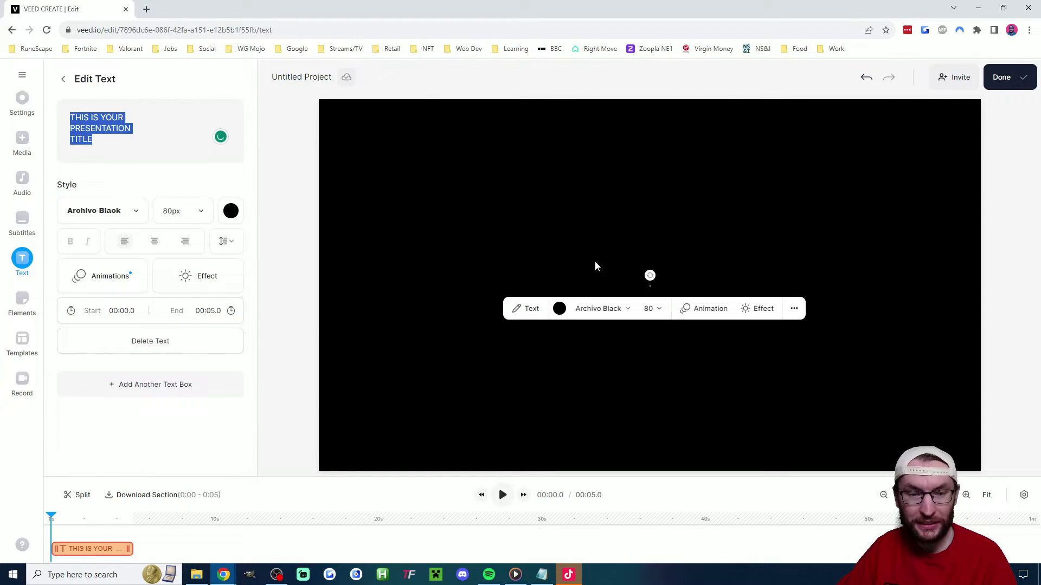
double_click(128, 140)
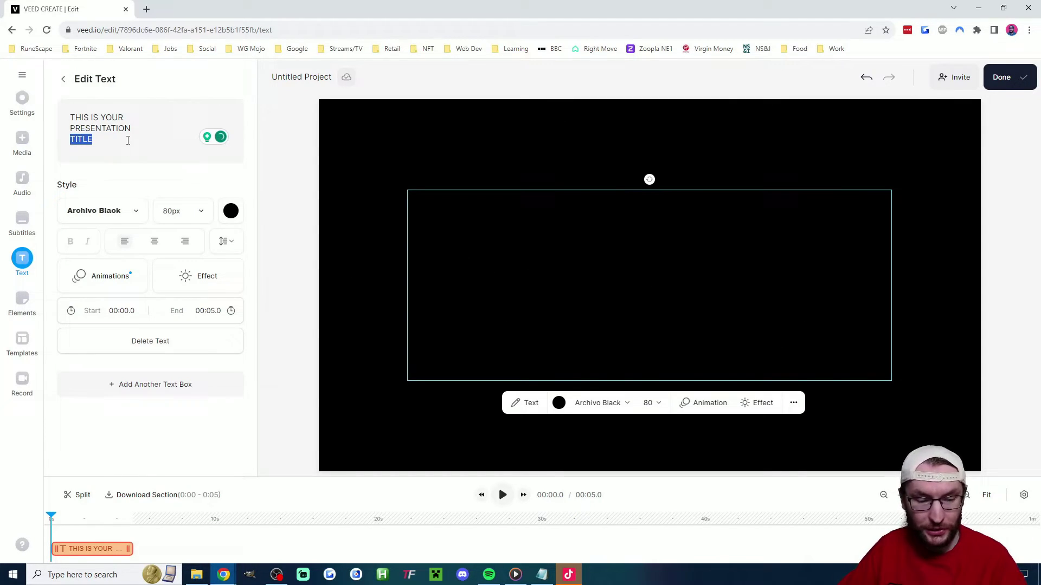
key(ctrl+a)
text(WE)
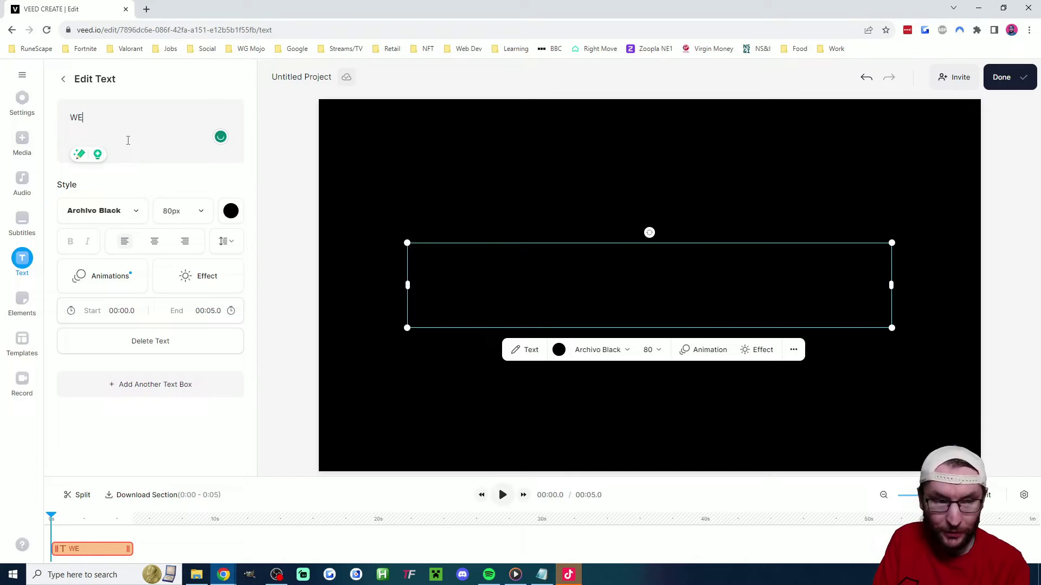
text(LCOME)
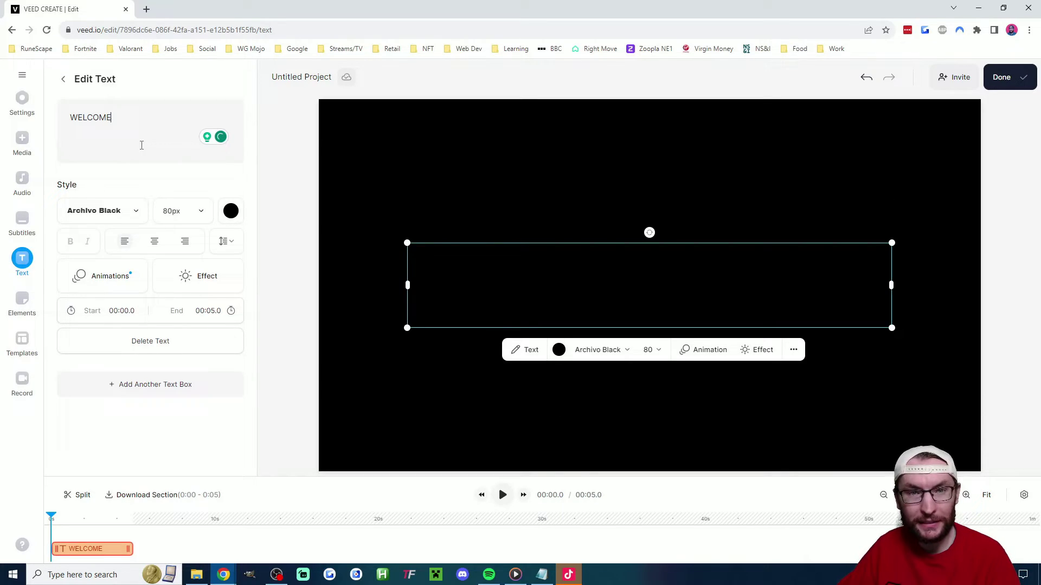
- Make the WELCOME text white and trim its clip to about 3.4 seconds
click(236, 211)
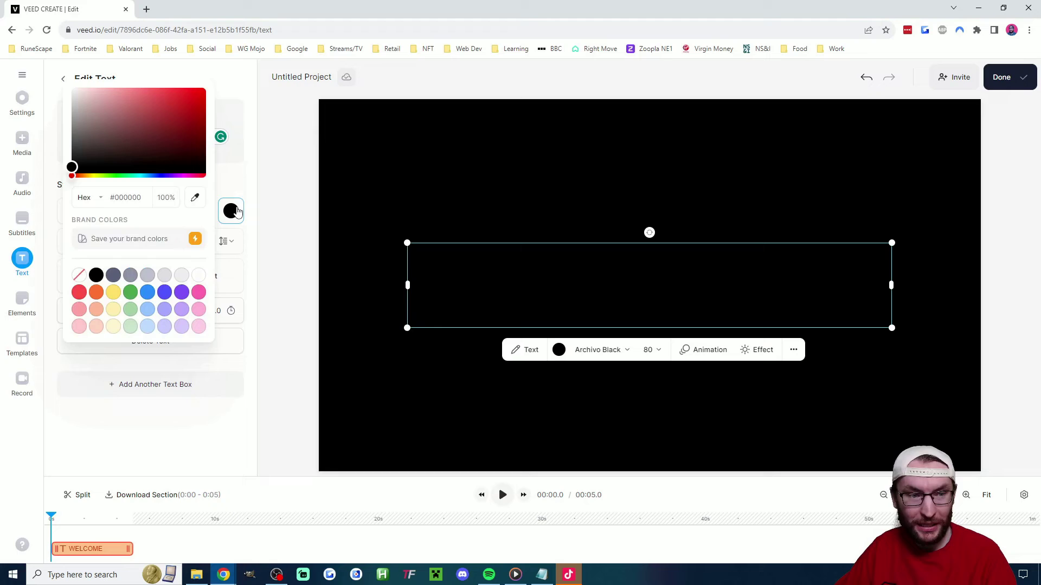
click(200, 276)
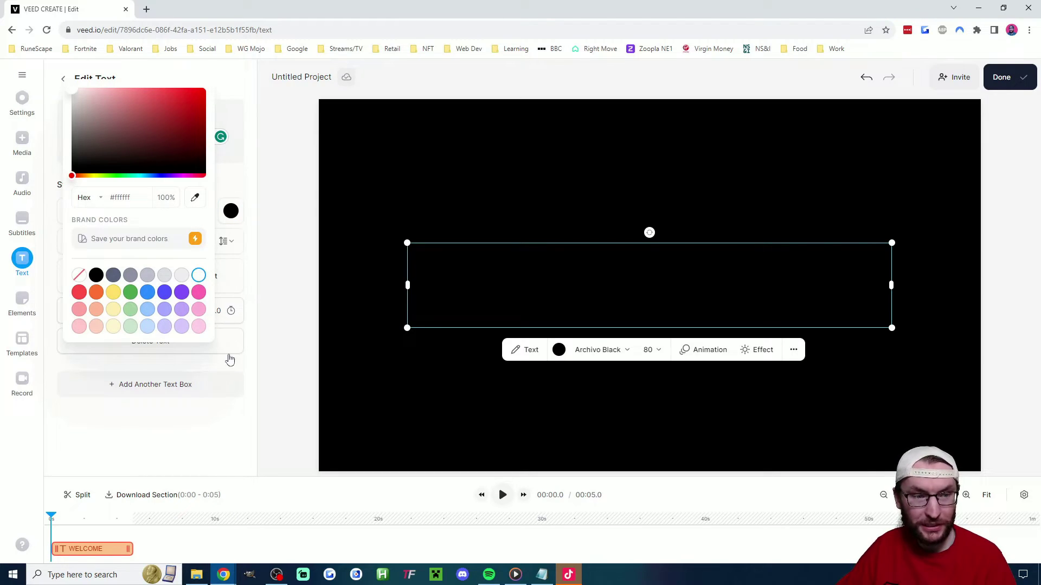
click(184, 425)
click(503, 495)
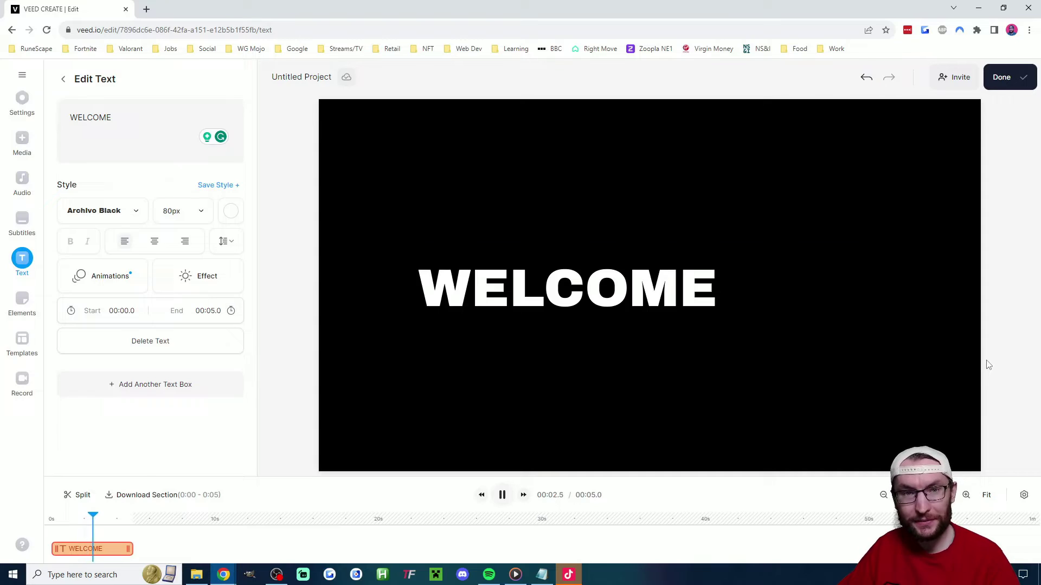
key(space)
drag(134, 549, 100, 549)
click(503, 495)
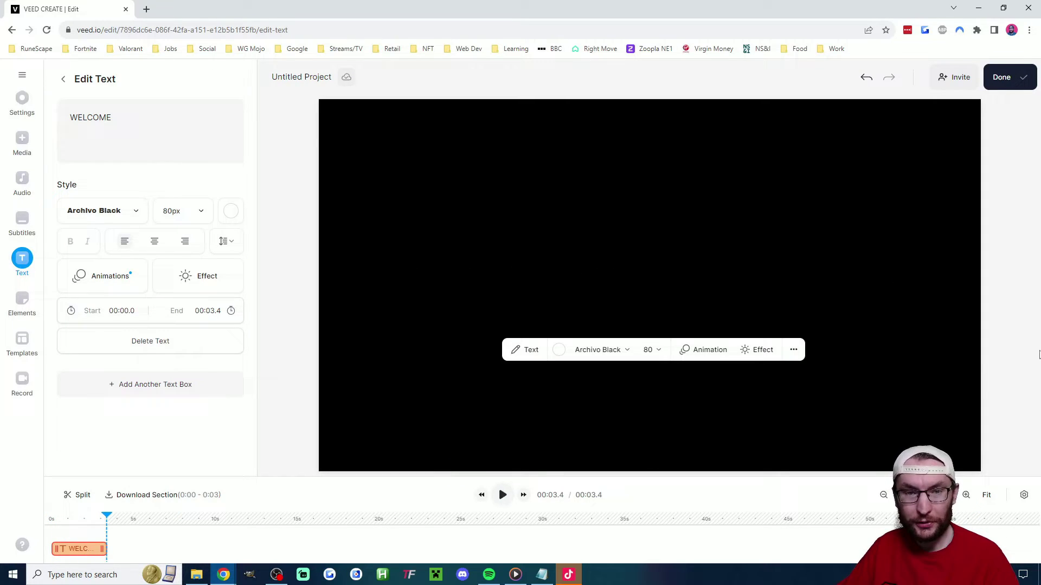
- Export the WELCOME video with framerate limit 60, 1080p resolution and High quality
click(1021, 78)
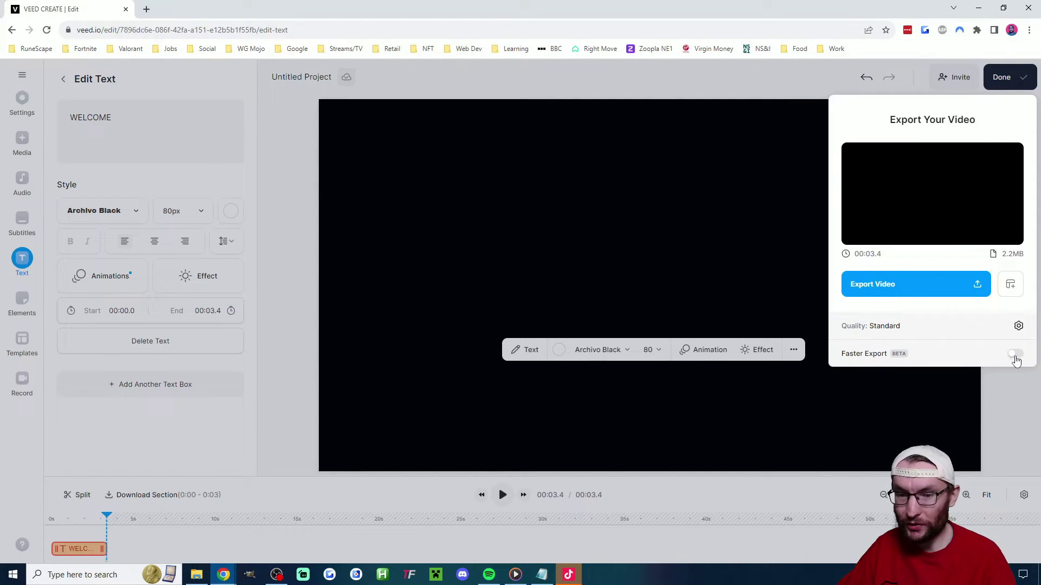
click(1018, 327)
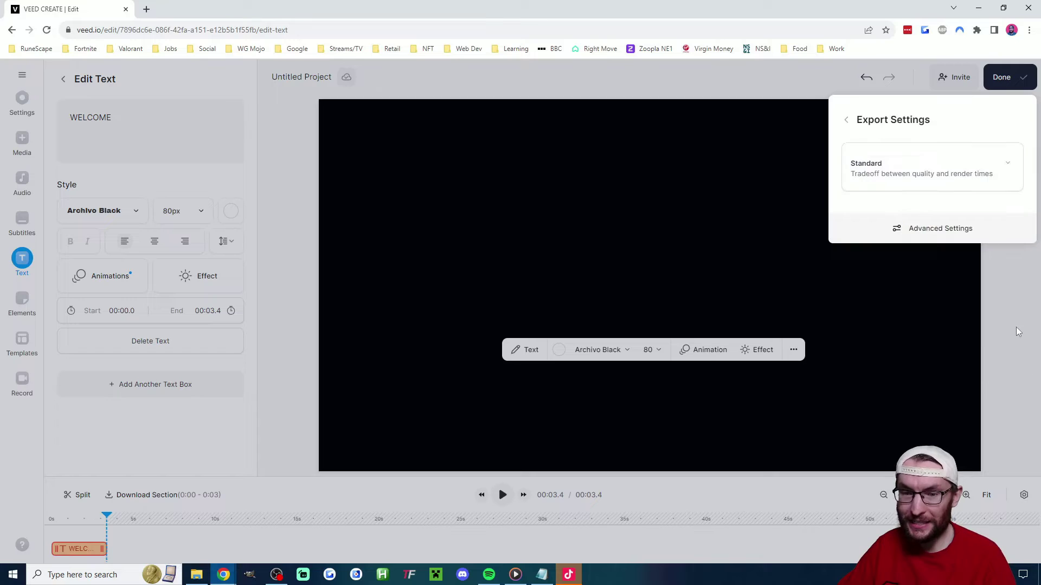
click(939, 232)
drag(936, 247, 975, 247)
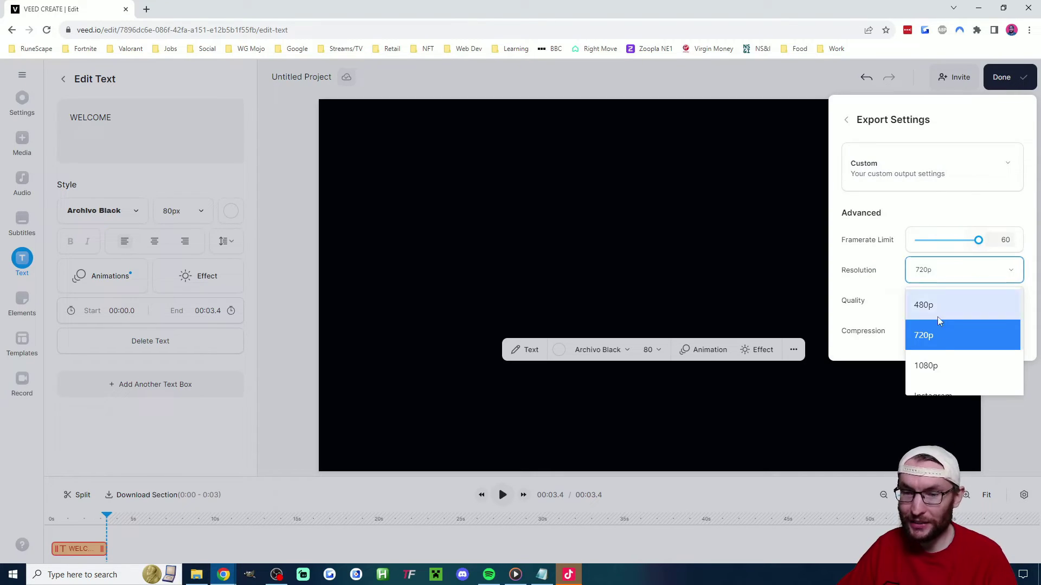
click(926, 366)
click(954, 300)
click(927, 395)
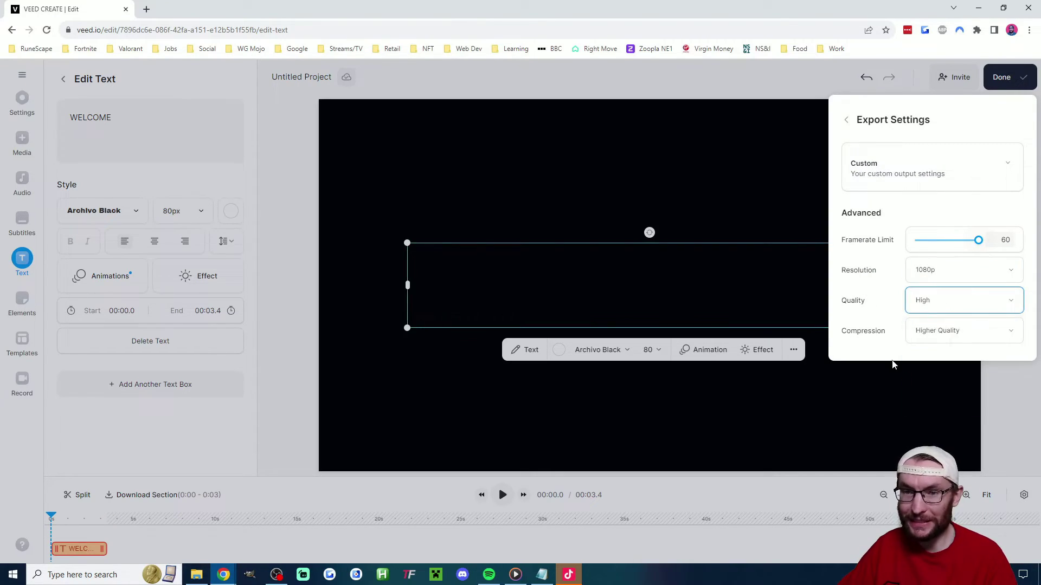
click(846, 121)
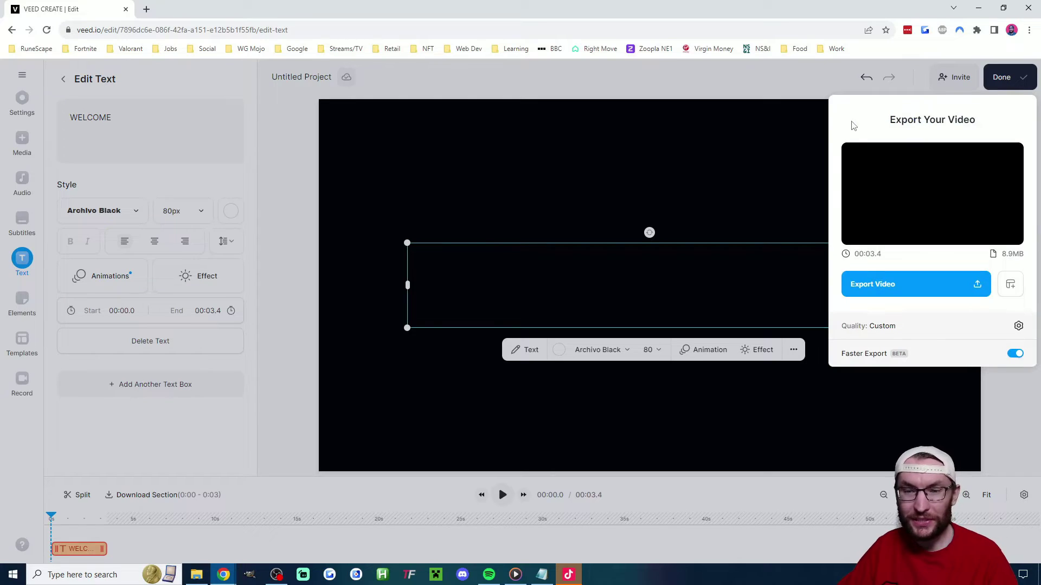
click(911, 286)
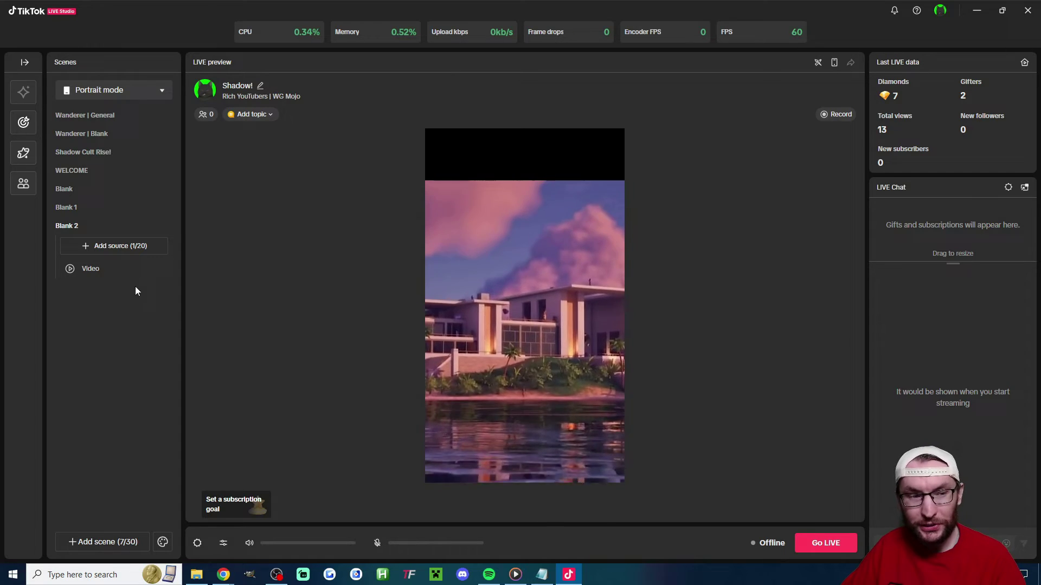
- Rename Blank 2's Fortnite trailer Video source to 'Gameplay'
mouse_move(112, 273)
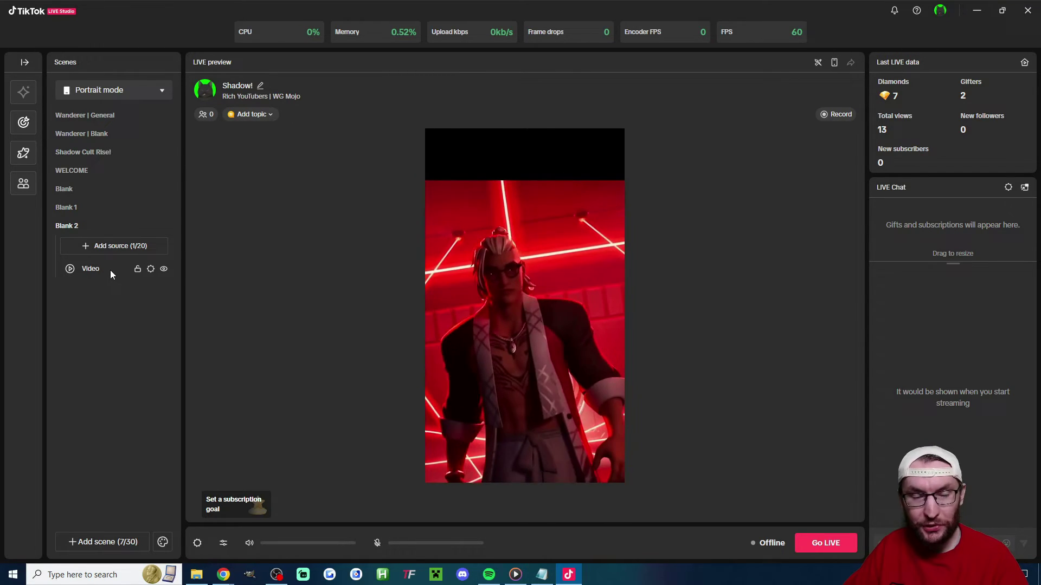
double_click(93, 269)
text(G)
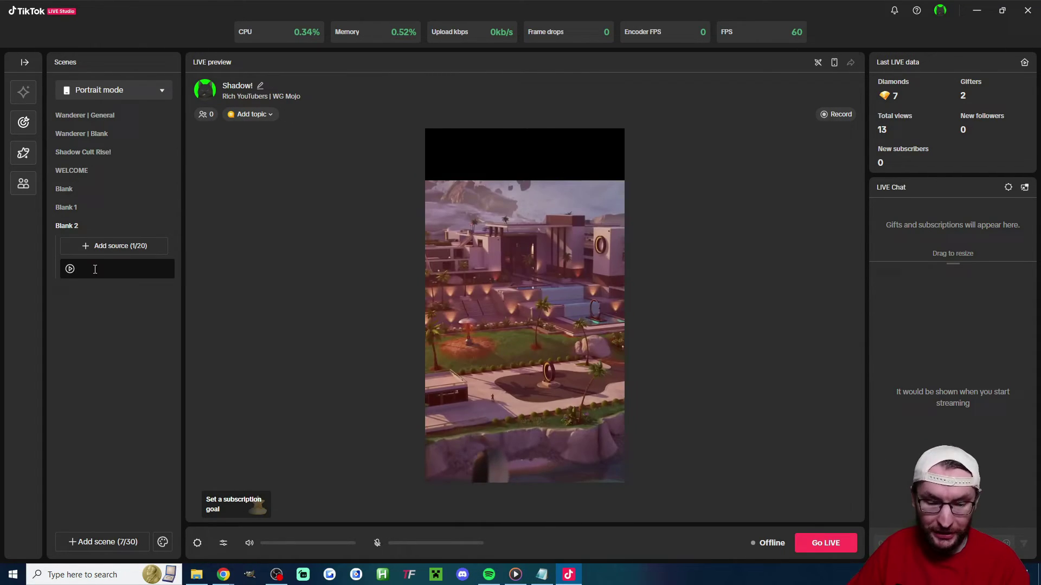
text(ameplay)
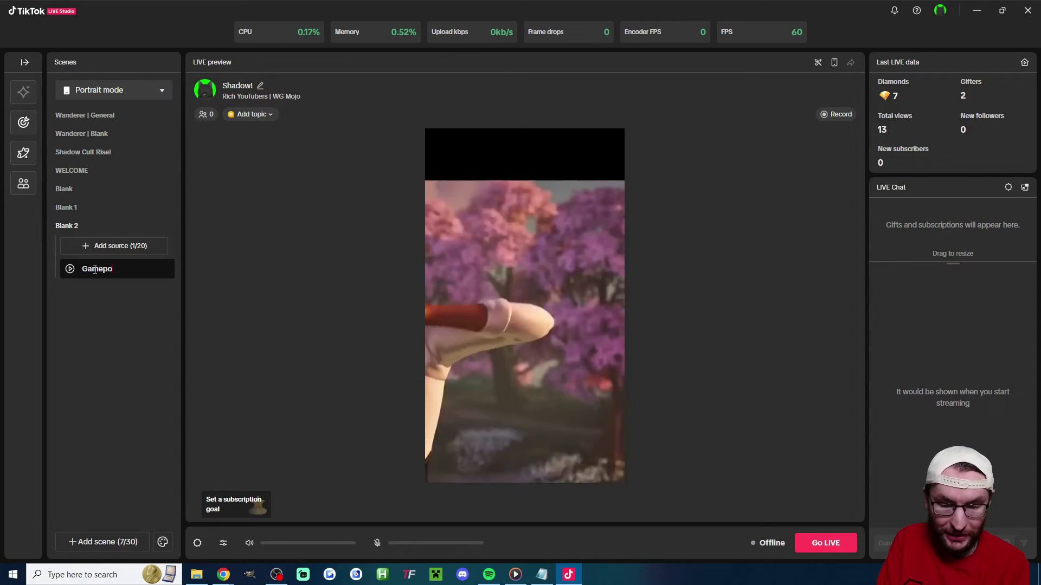
key(Return)
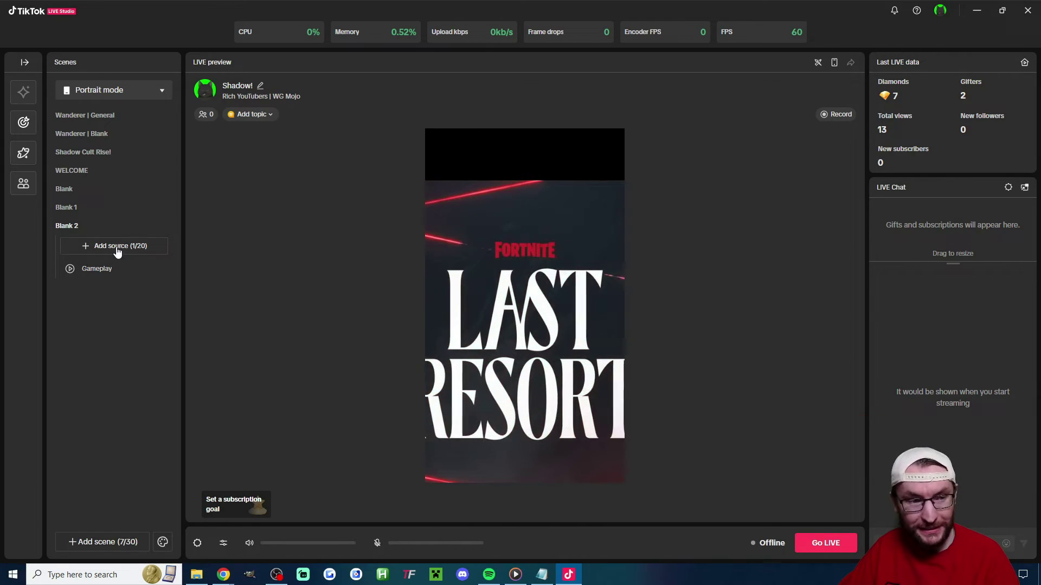
- Add a looping, muted video source loading the exported WELCOME video
click(119, 248)
click(457, 214)
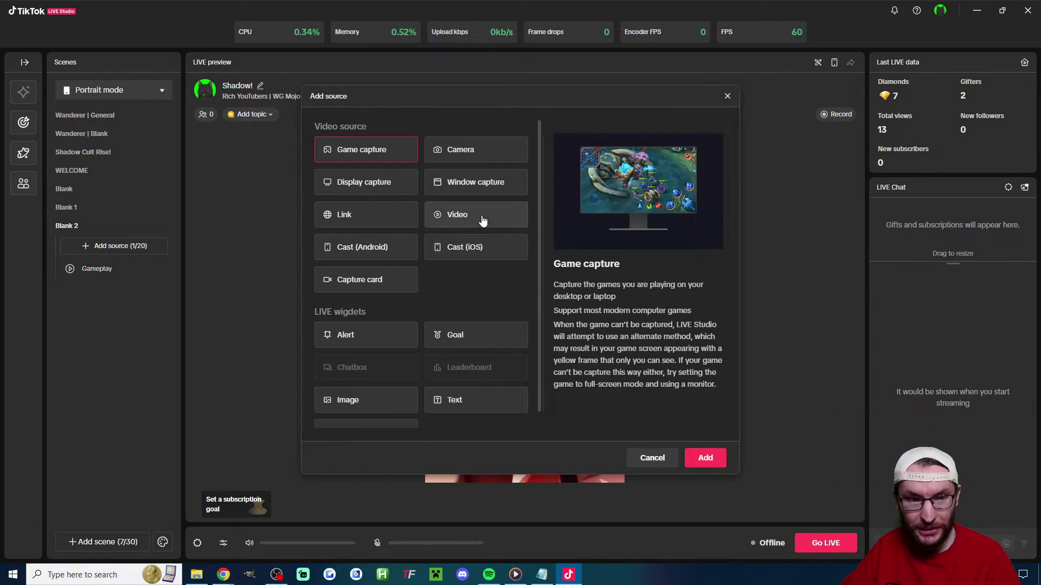
click(705, 458)
click(690, 353)
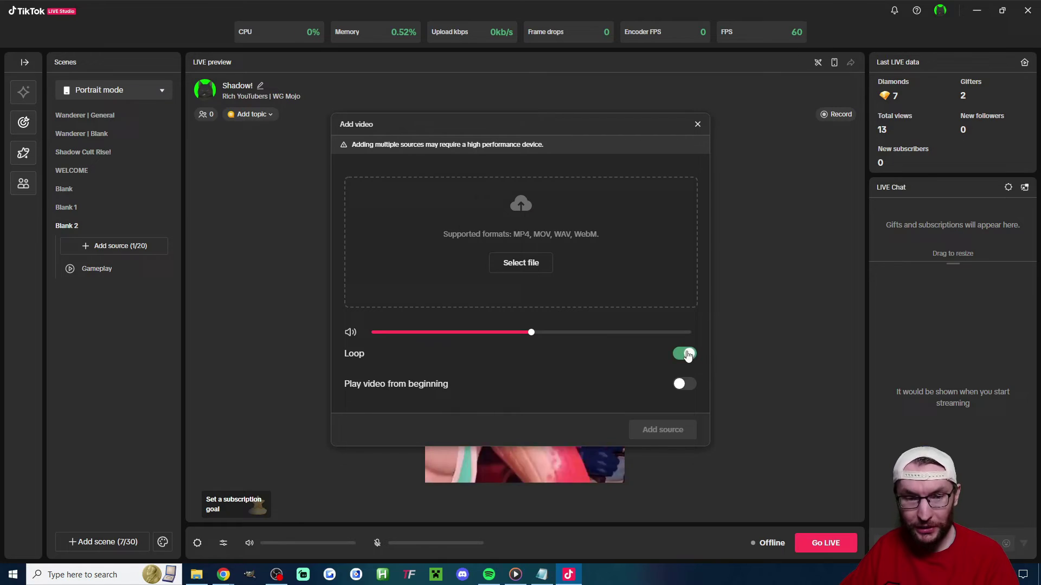
click(350, 333)
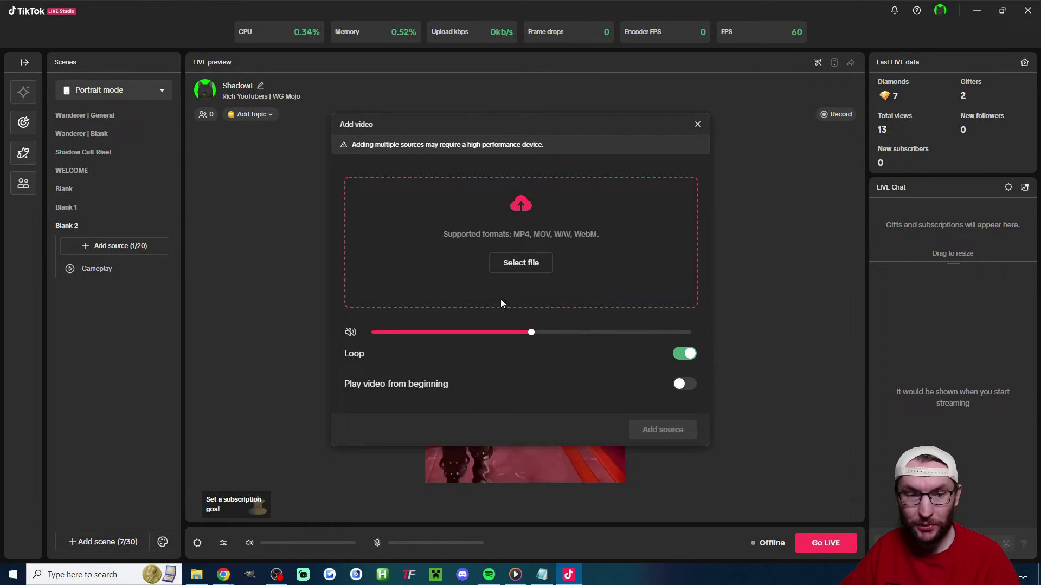
click(536, 264)
double_click(483, 162)
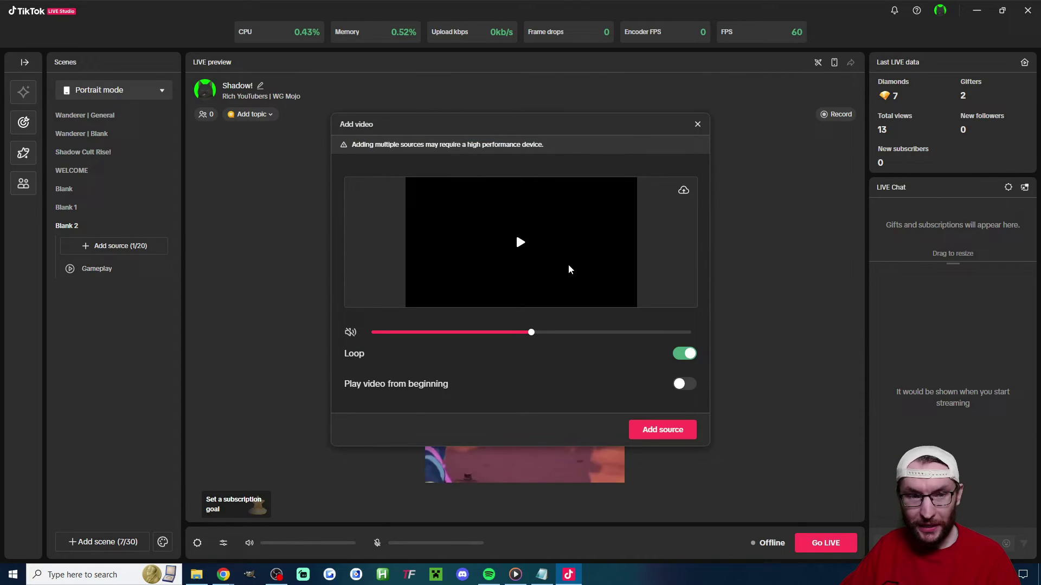
click(663, 430)
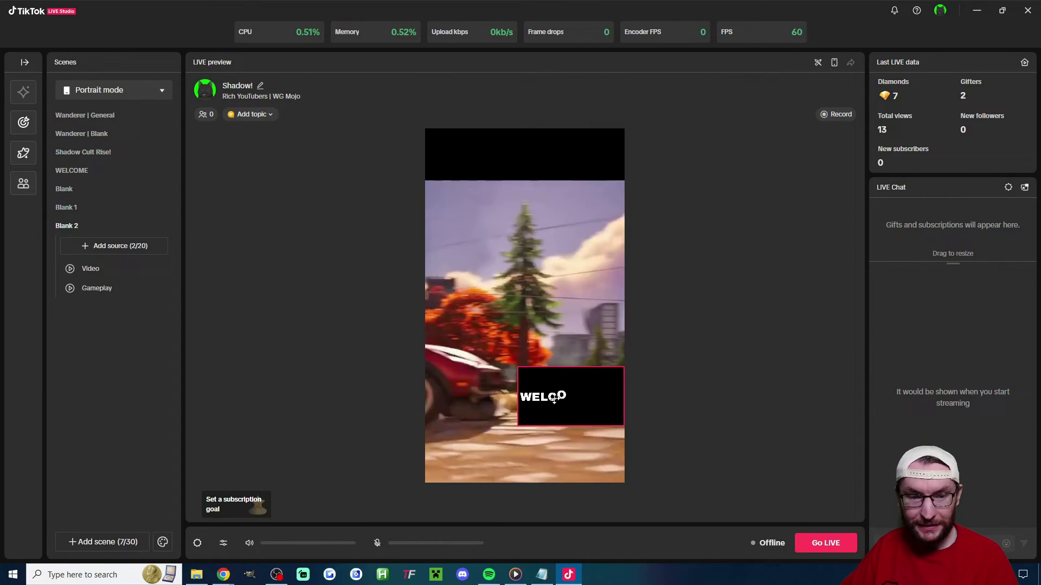
- Resize the WELCOME video into a banner strip across the top of the canvas
click(512, 234)
mouse_move(512, 234)
mouse_down()
mouse_move(496, 207)
mouse_move(510, 223)
mouse_up()
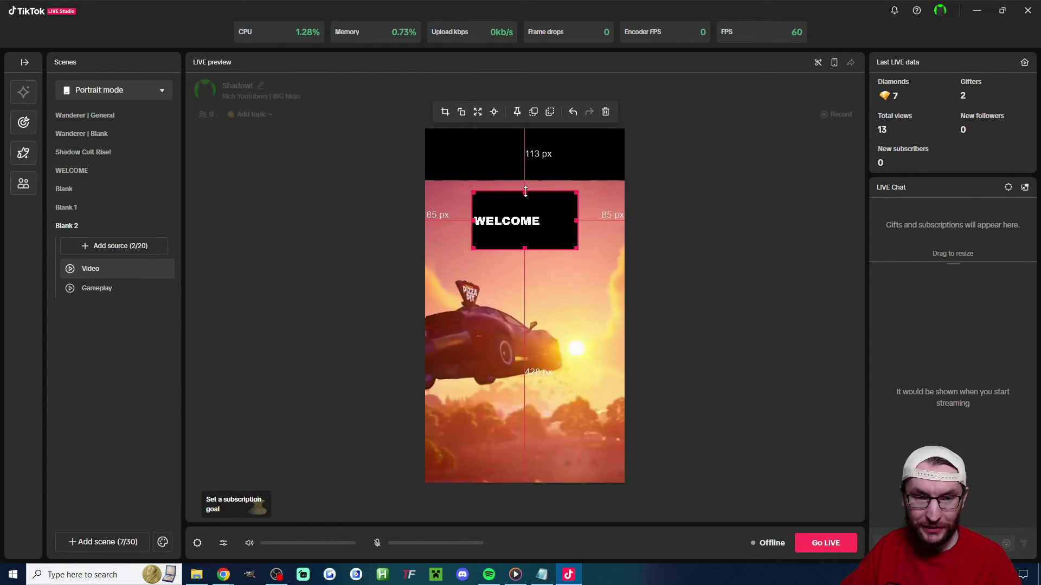
drag(524, 191, 524, 210)
drag(524, 250, 527, 228)
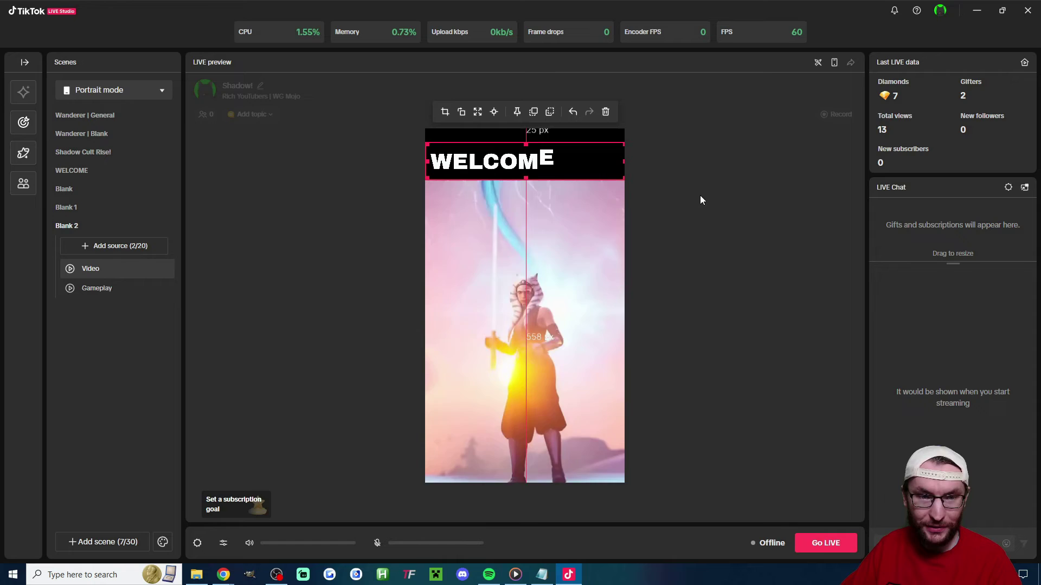
click(719, 223)
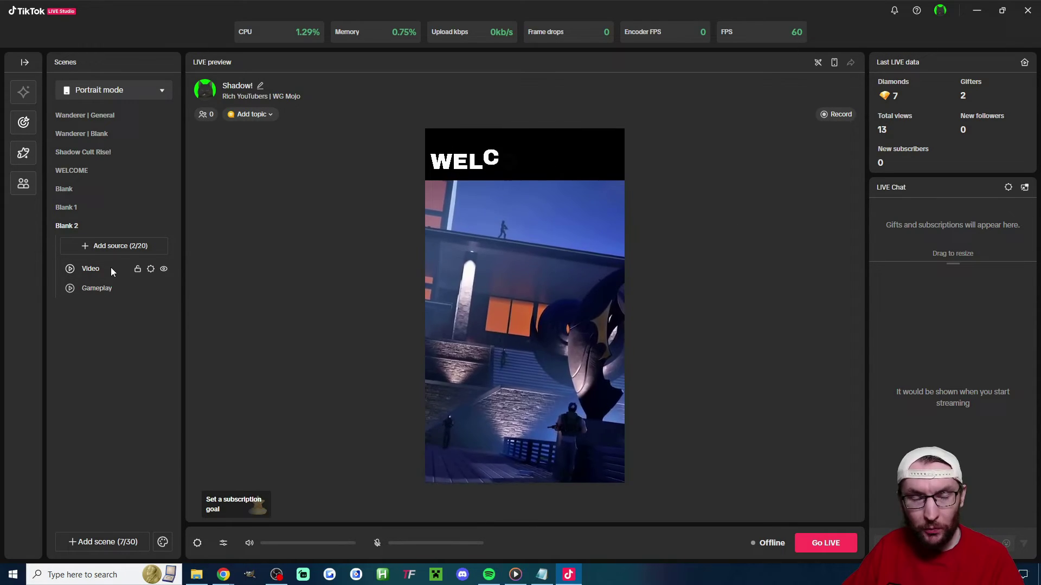
- Rename the new video source to 'Welcome Video'
double_click(112, 267)
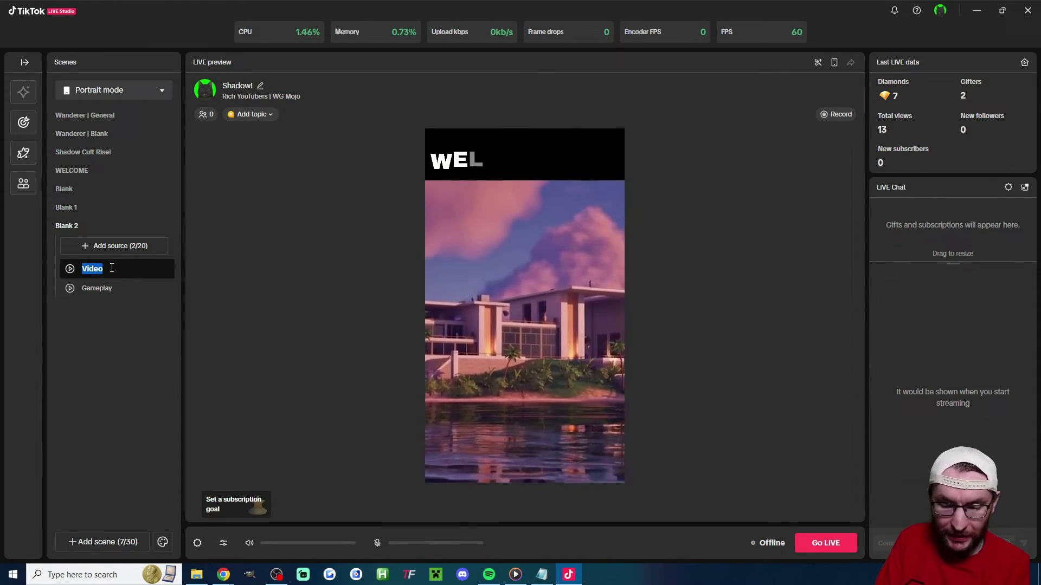
text(Welcome Video)
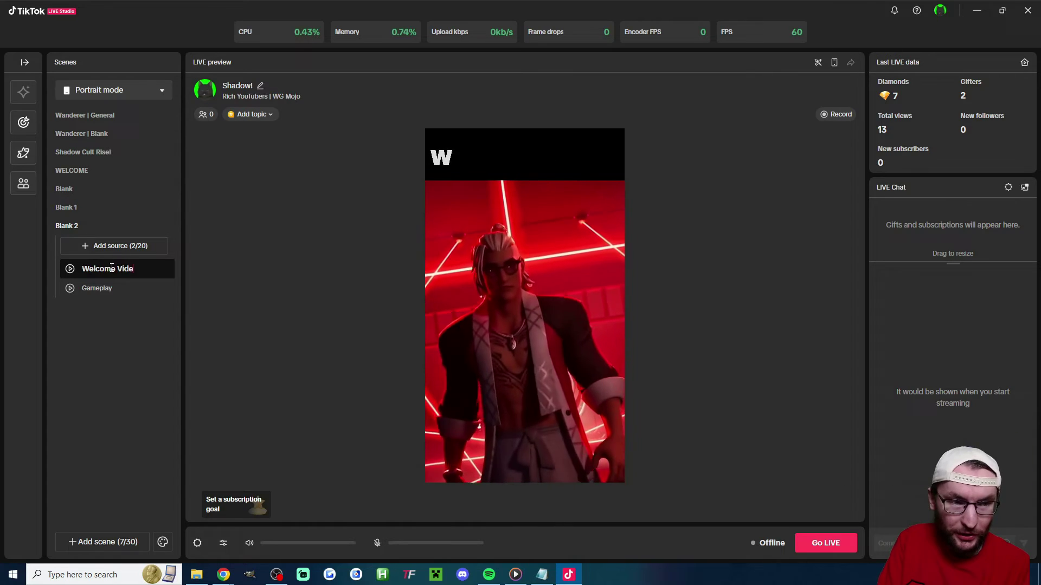
key(Return)
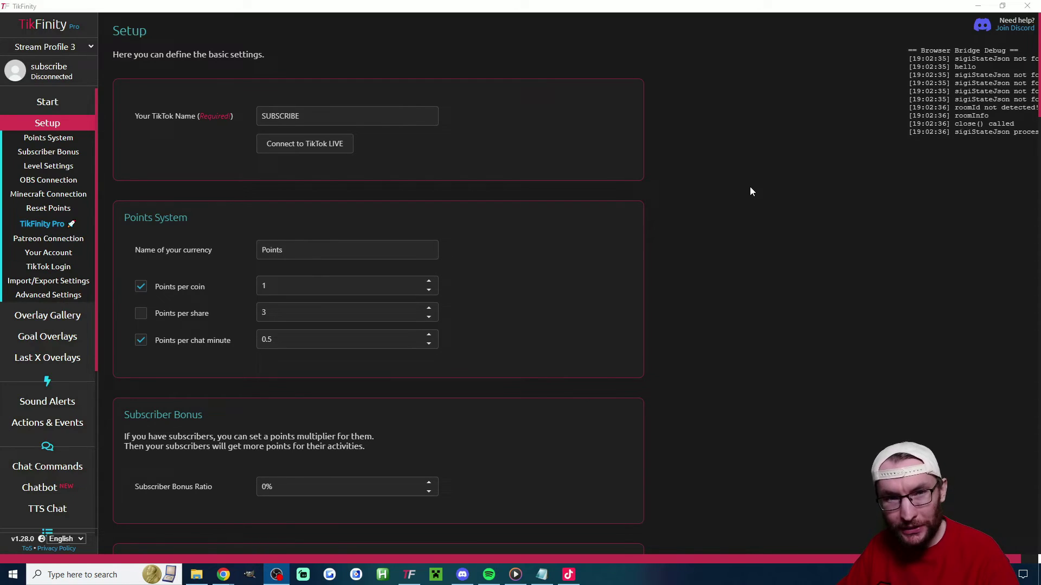
- Review the TikTok Name field on TikFinity's Setup page and scroll through the settings
double_click(288, 116)
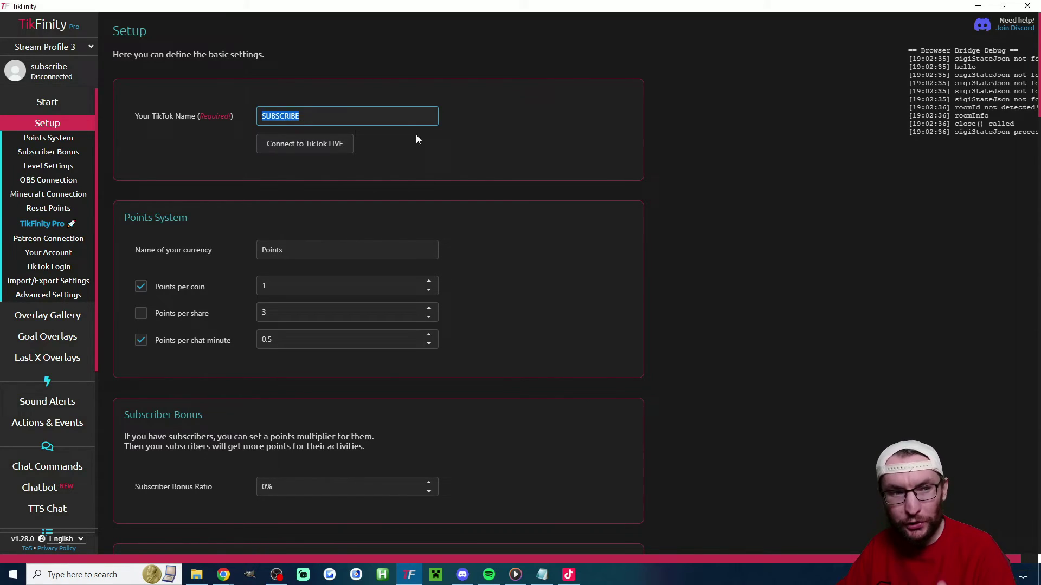
click(487, 152)
scroll(641, 282, down, 20)
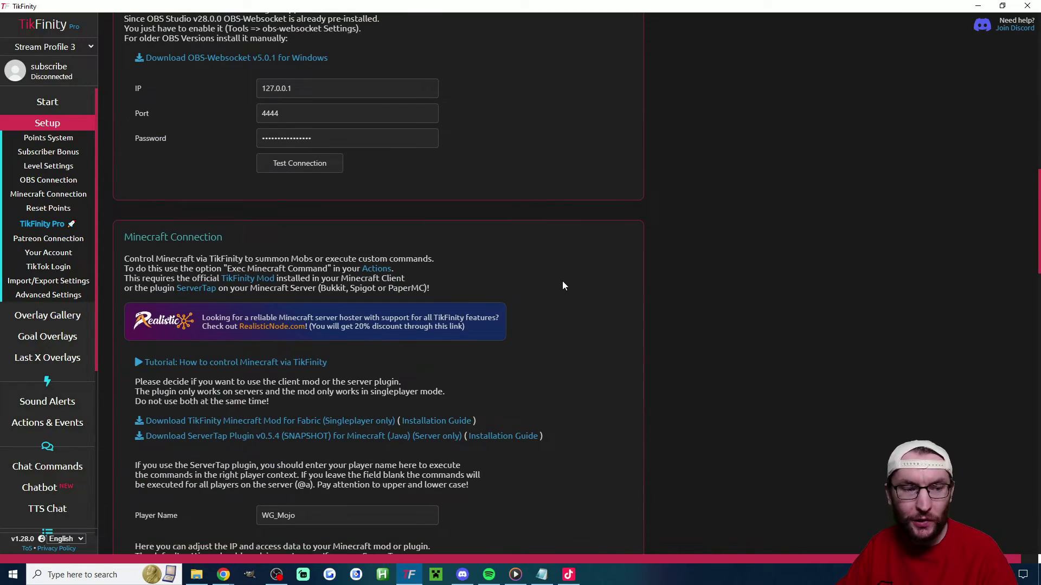
scroll(356, 264, down, 8)
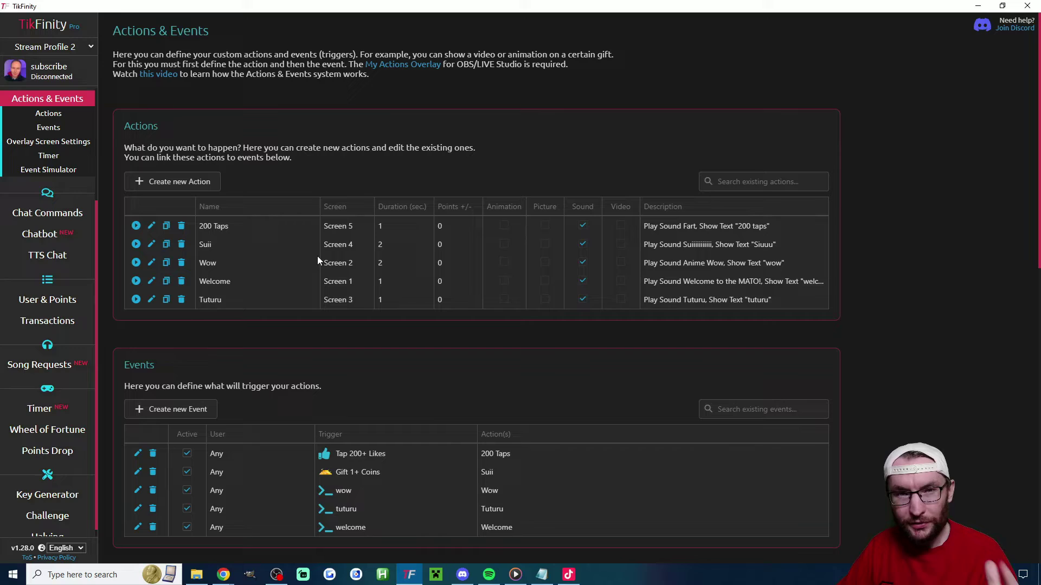
- Check the Welcome action's sound file and 'welcome' alert text, then open Global Overlay Settings
click(197, 183)
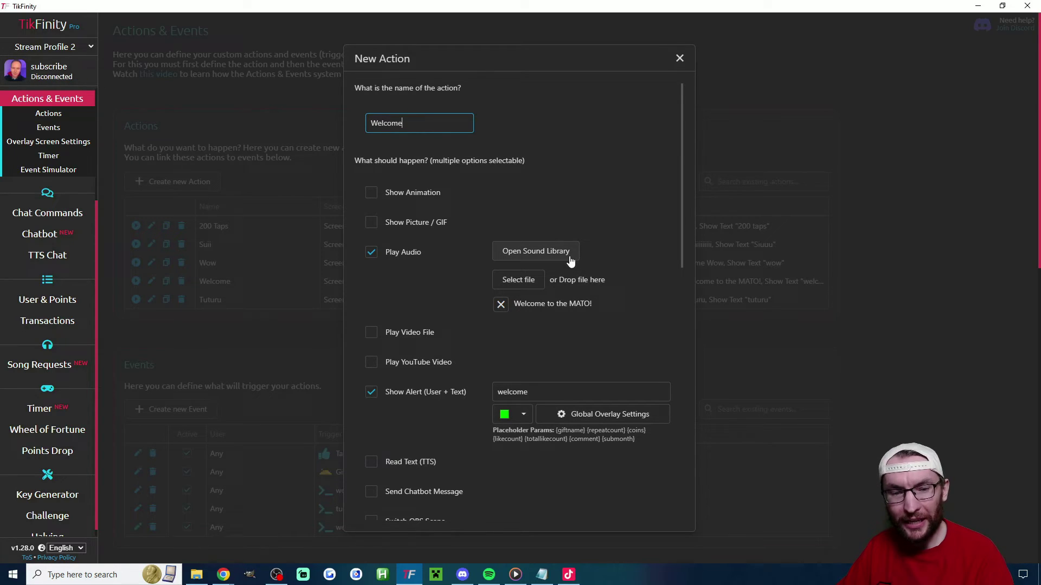
click(592, 307)
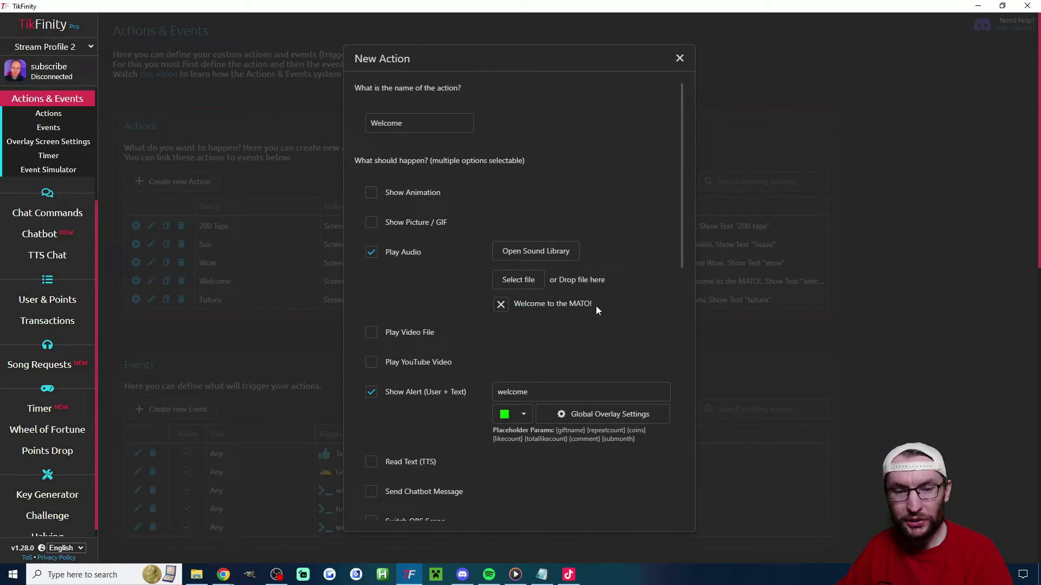
triple_click(593, 305)
click(606, 310)
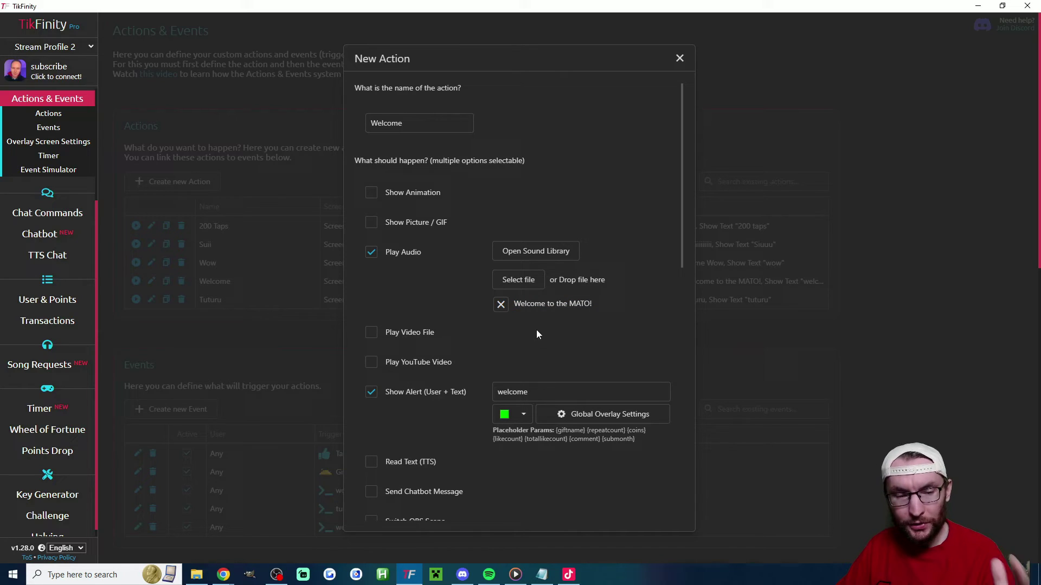
double_click(516, 393)
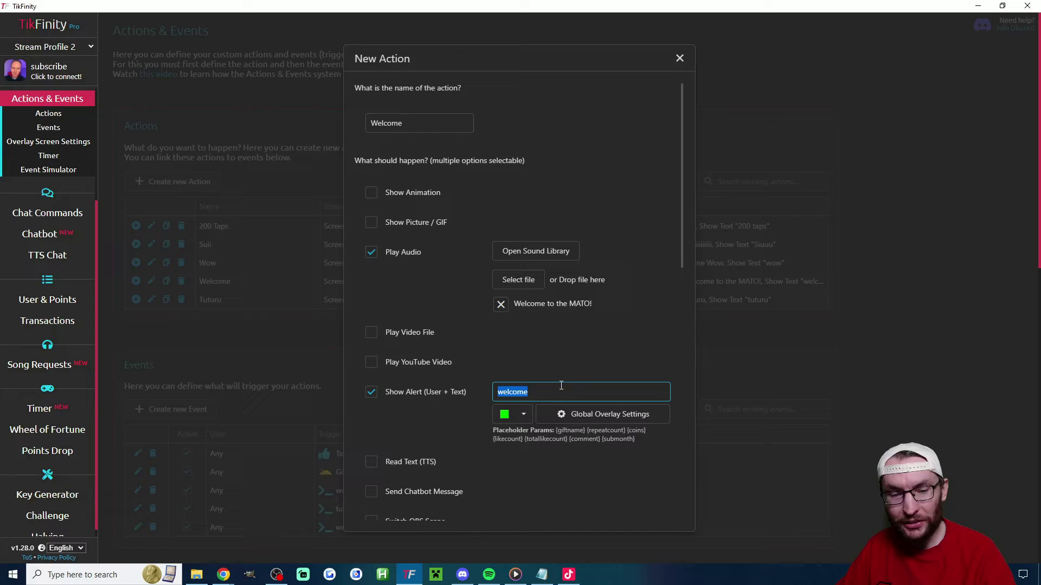
click(523, 414)
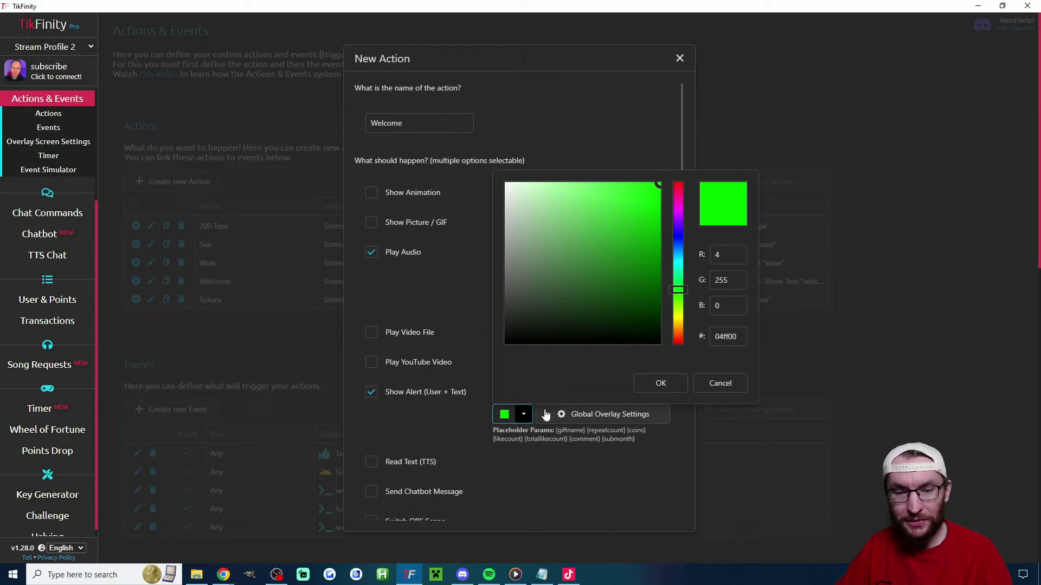
click(452, 431)
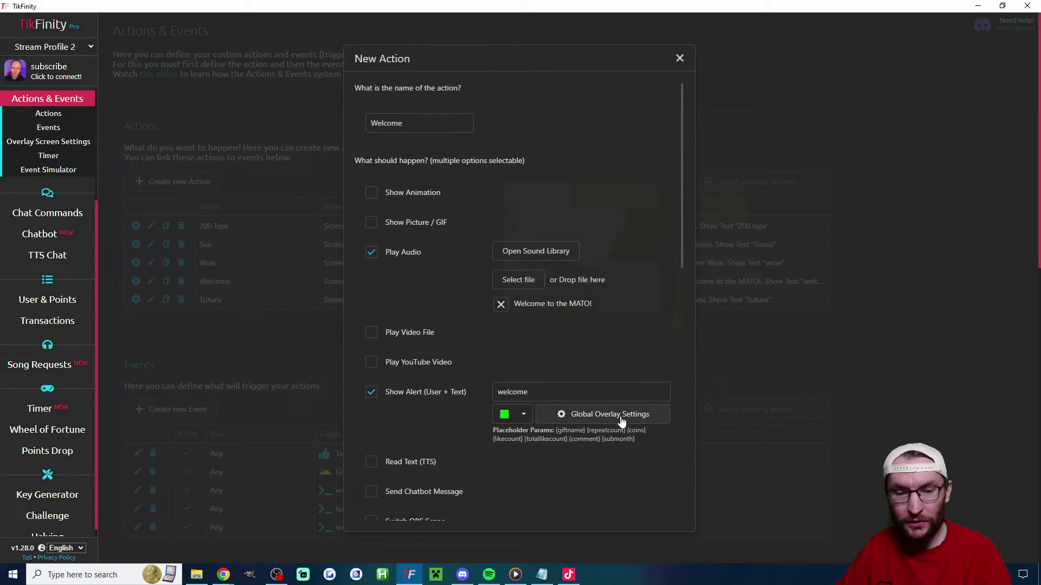
click(629, 414)
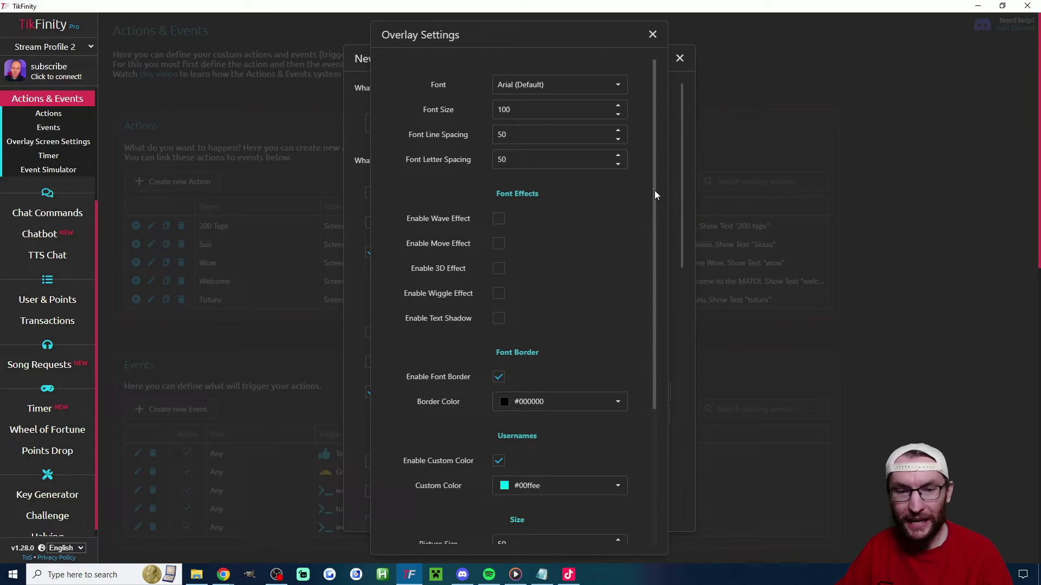
- Confirm the Screen 1, 1-second overlay settings, tick Skip on next action, and save Welcome
drag(654, 190, 663, 369)
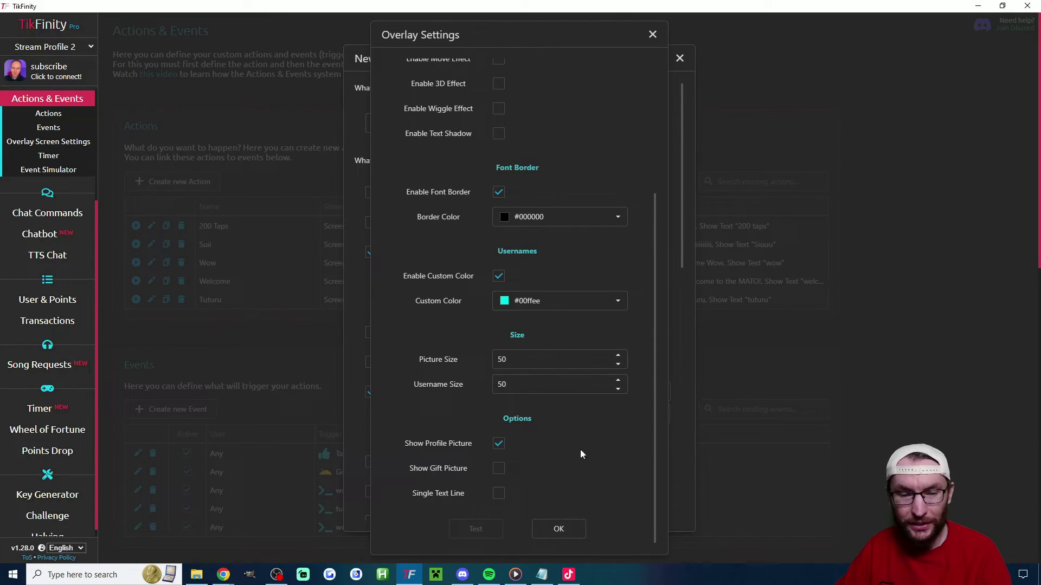
click(558, 529)
drag(682, 130, 687, 386)
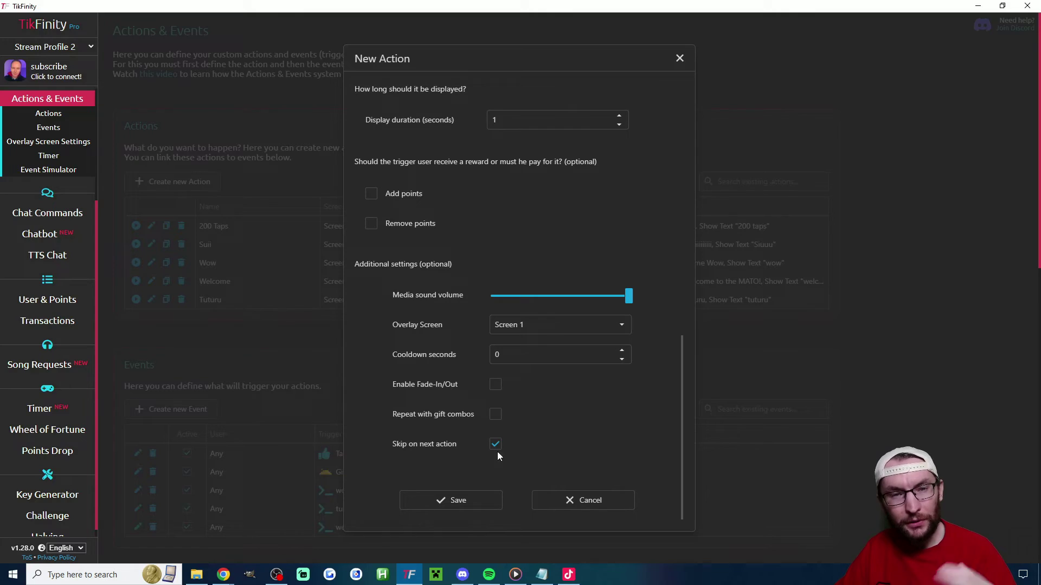
click(469, 505)
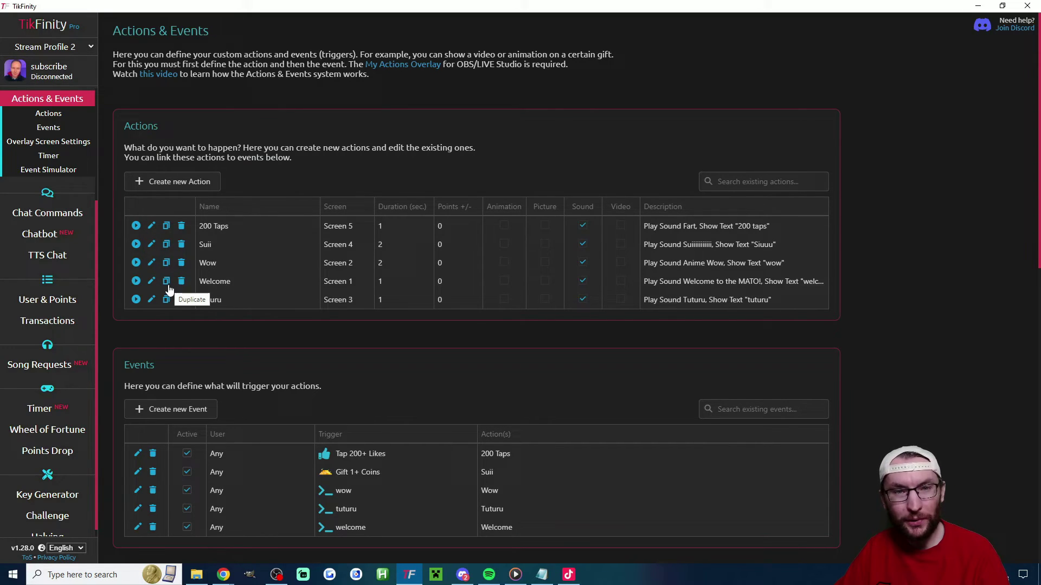
- Open the Wow action and check its 'wow' alert text, Screen 2 and 2-second duration
click(165, 263)
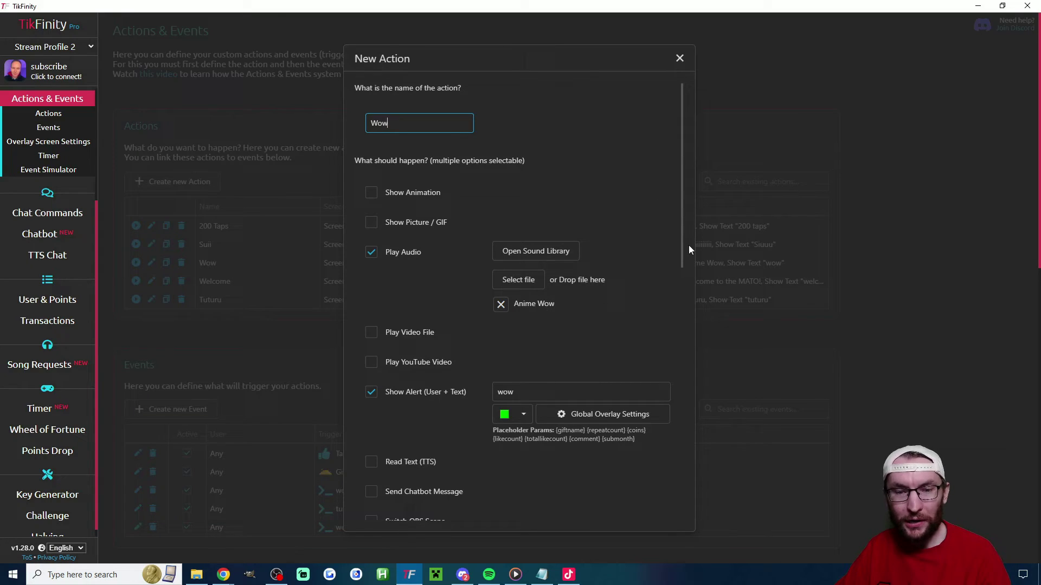
double_click(506, 392)
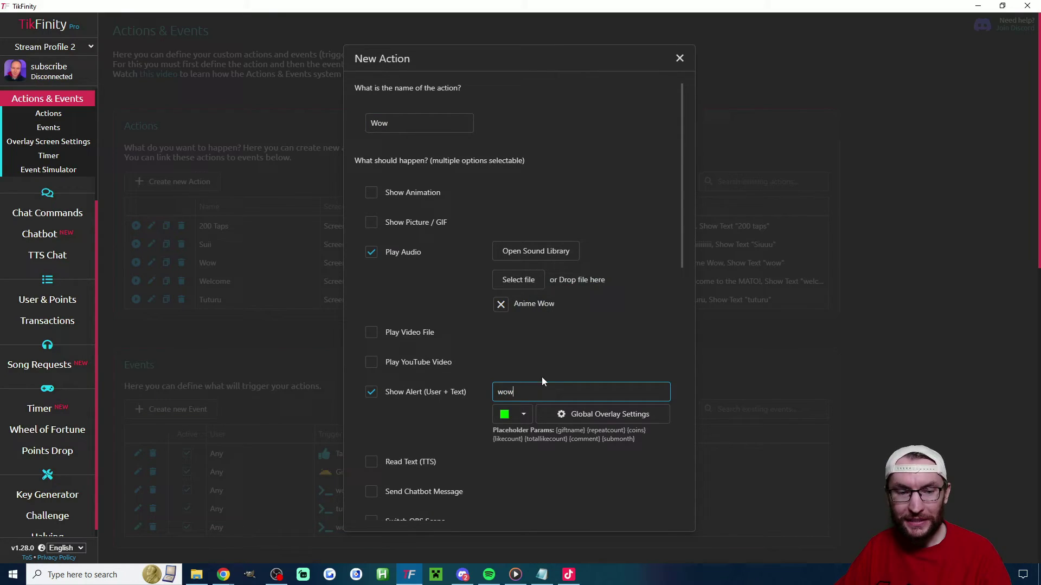
drag(681, 249, 694, 510)
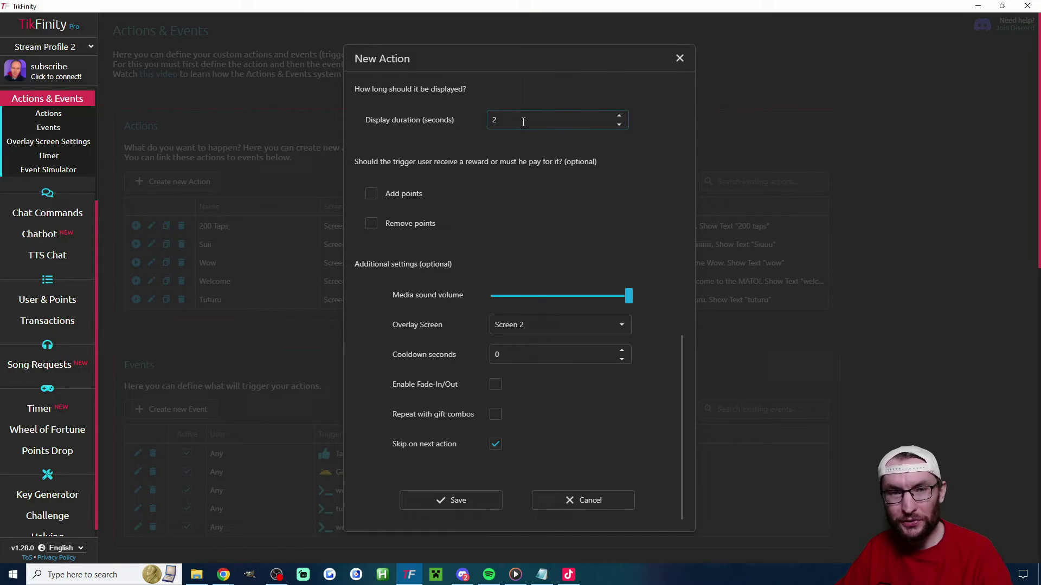
- Save the Wow action, then open the Tuturu action and review its name
click(457, 502)
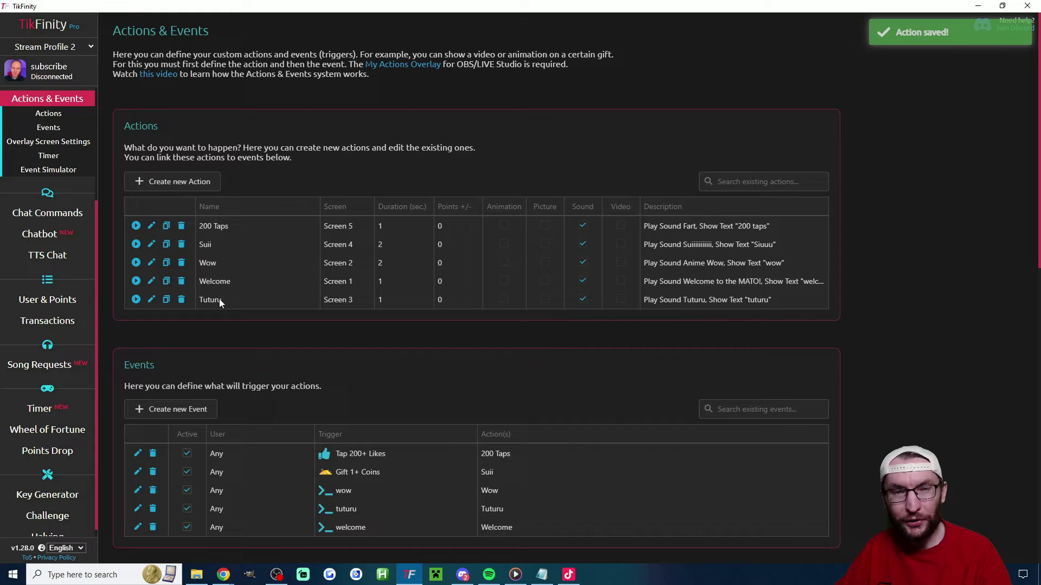
click(165, 281)
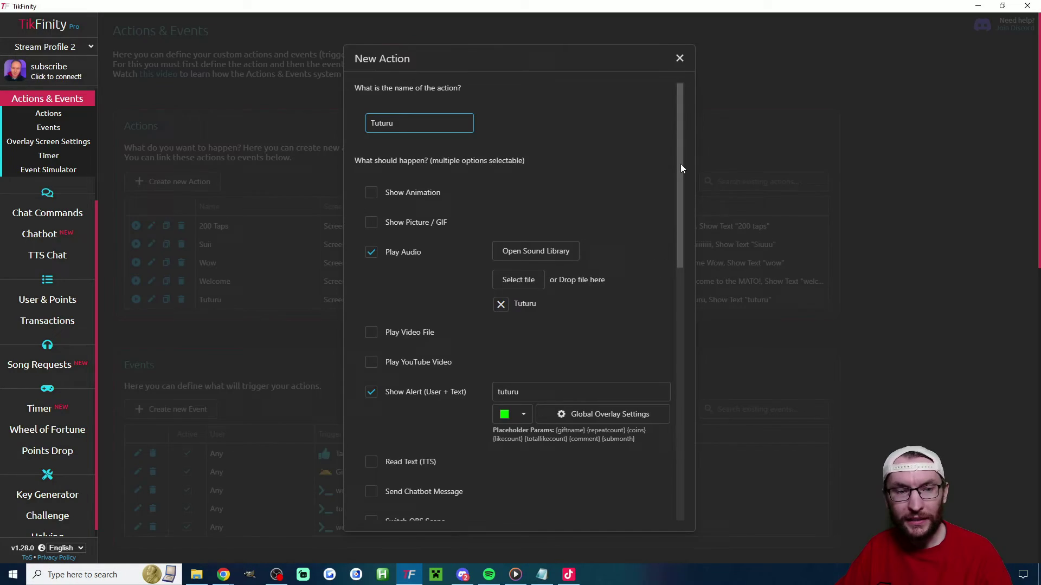
double_click(458, 125)
click(622, 188)
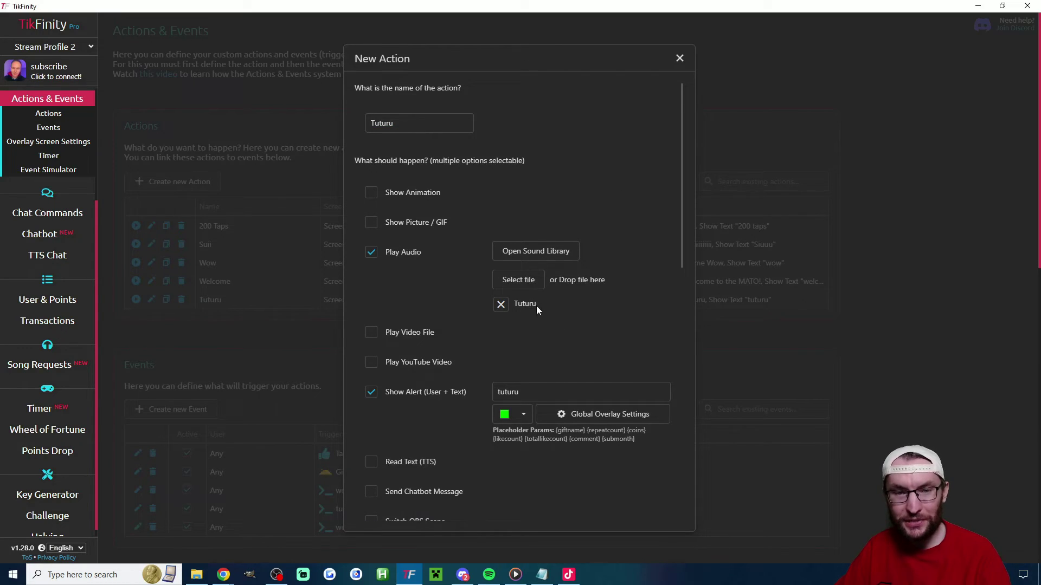
- Keep the 'tuturu' alert on overlay Screen 3 for 1 second and save Tuturu
click(534, 392)
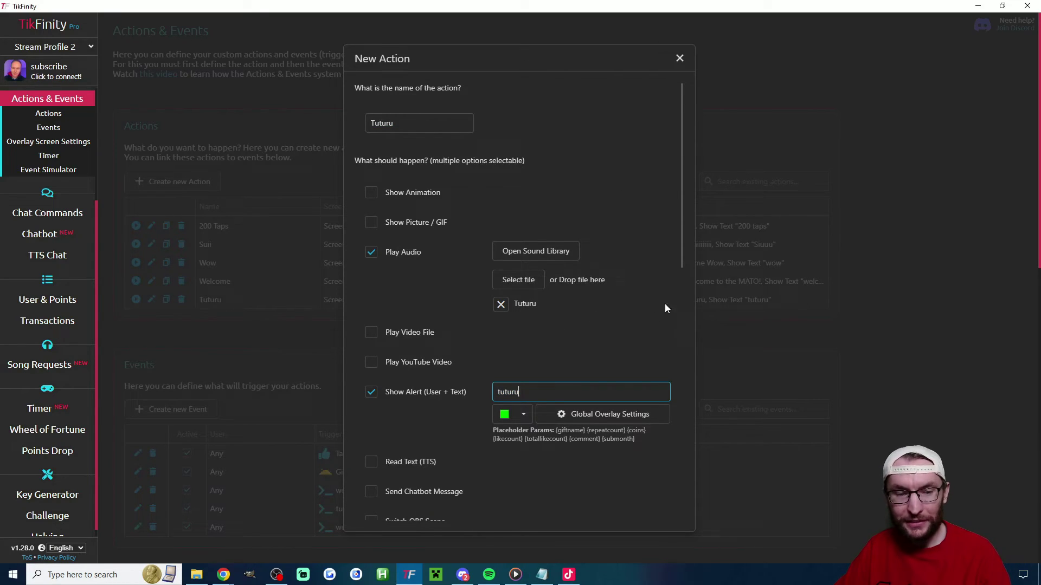
drag(681, 251, 692, 521)
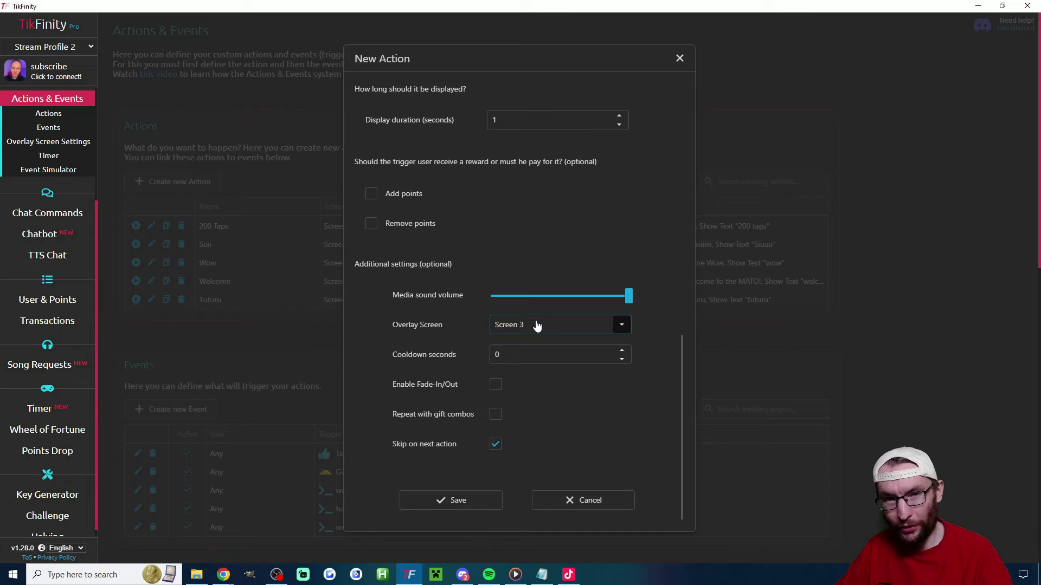
click(450, 500)
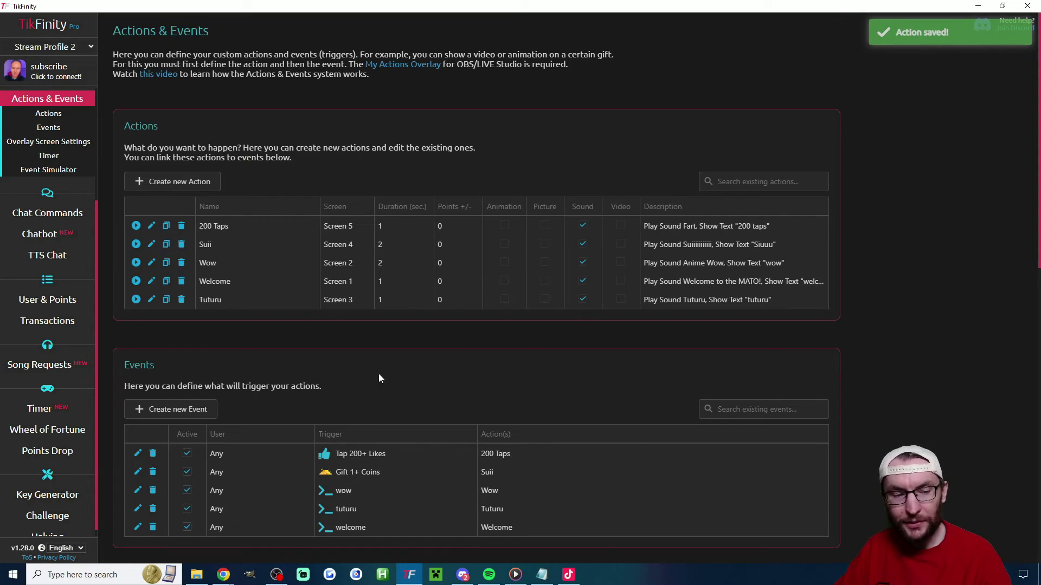
click(195, 411)
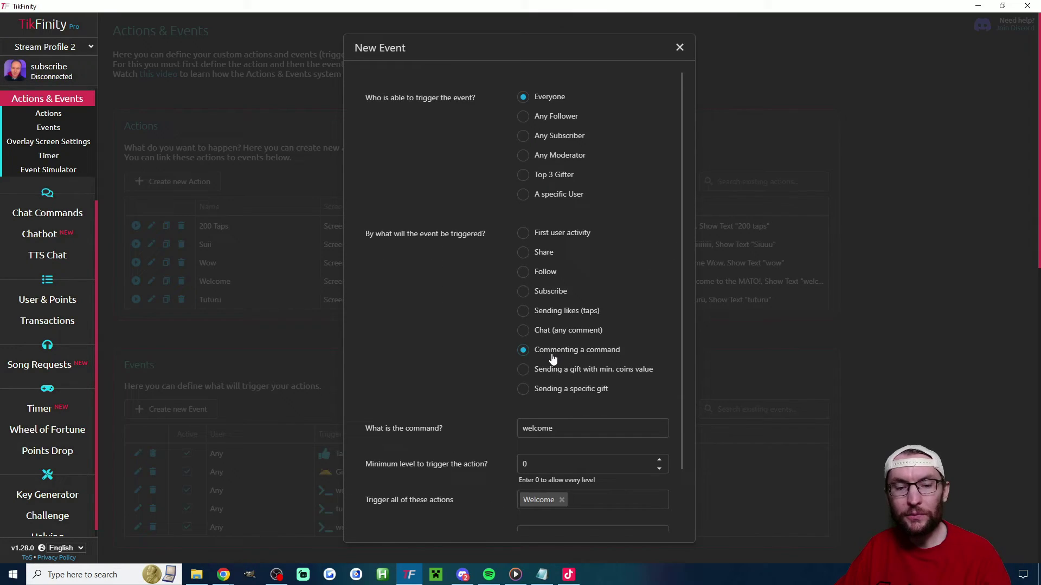
click(539, 427)
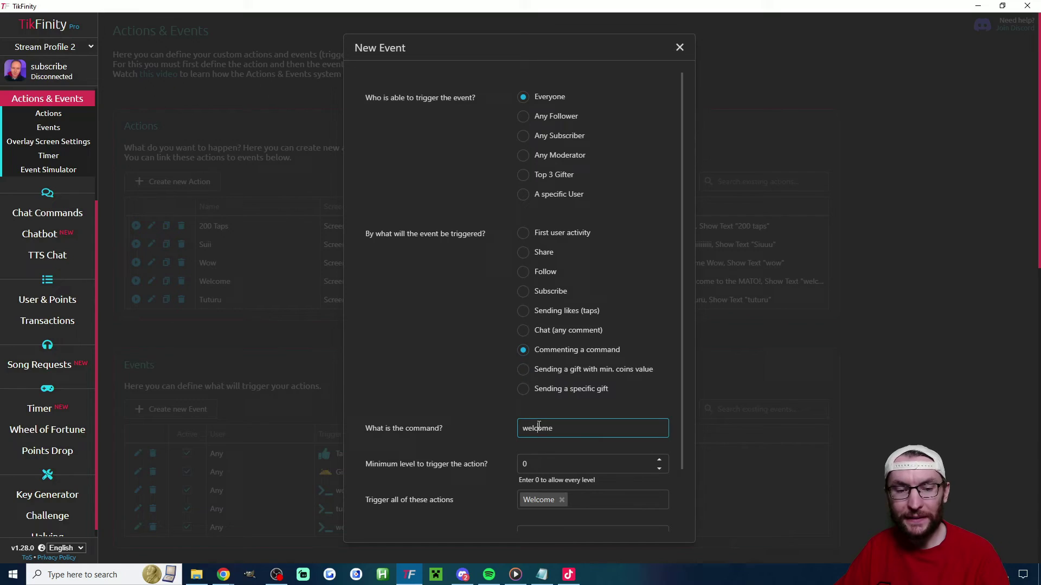
scroll(470, 392, down, 2)
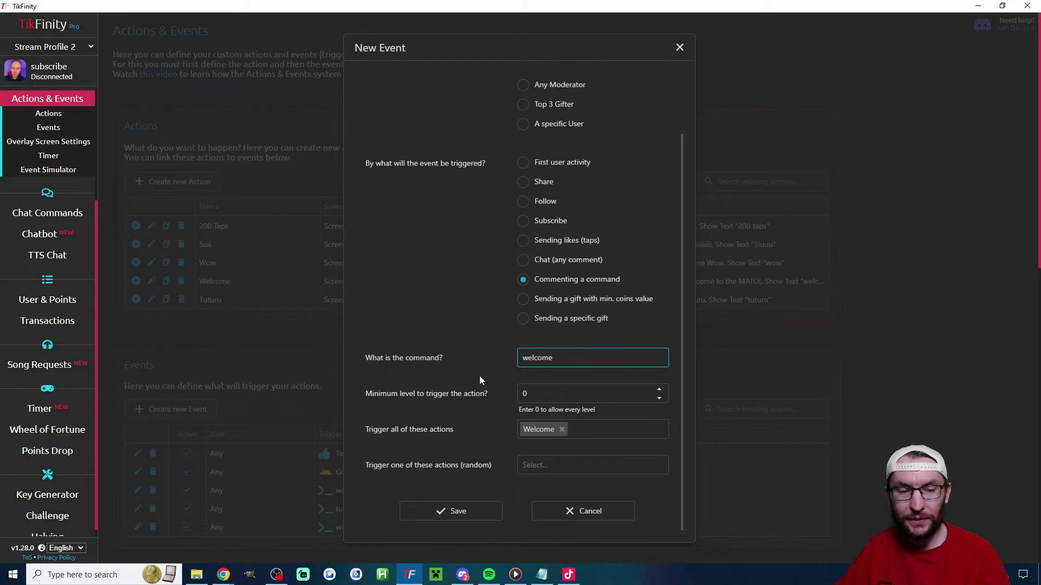
click(535, 394)
drag(454, 430, 390, 433)
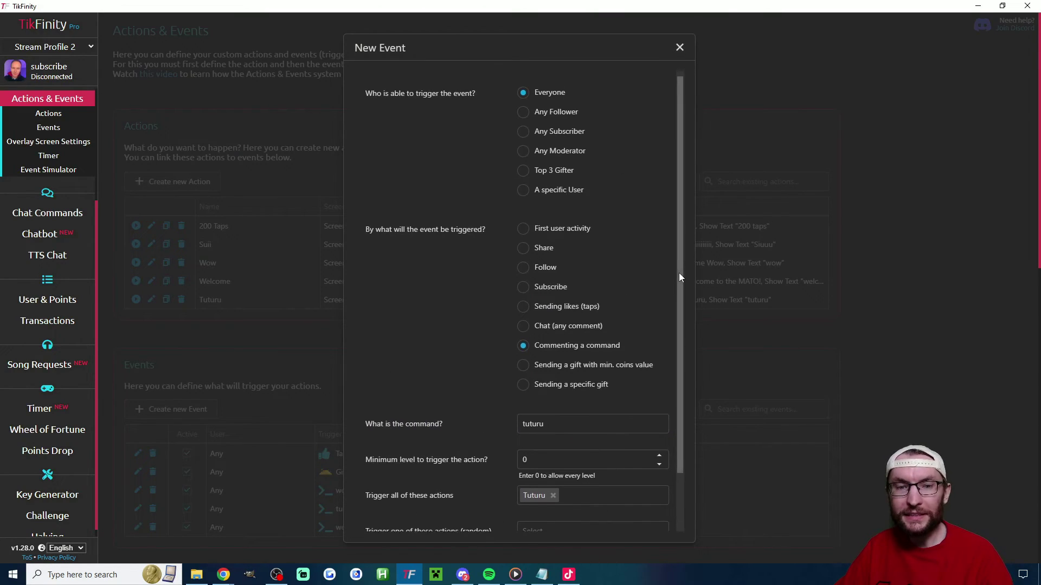
mouse_move(679, 273)
mouse_down()
mouse_move(687, 314)
mouse_move(688, 284)
mouse_up()
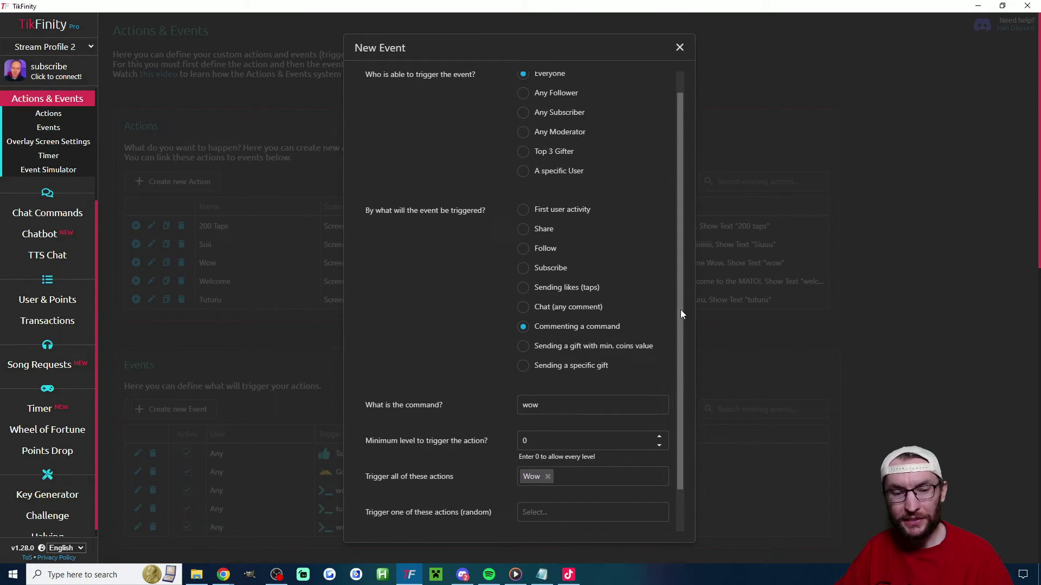
click(301, 225)
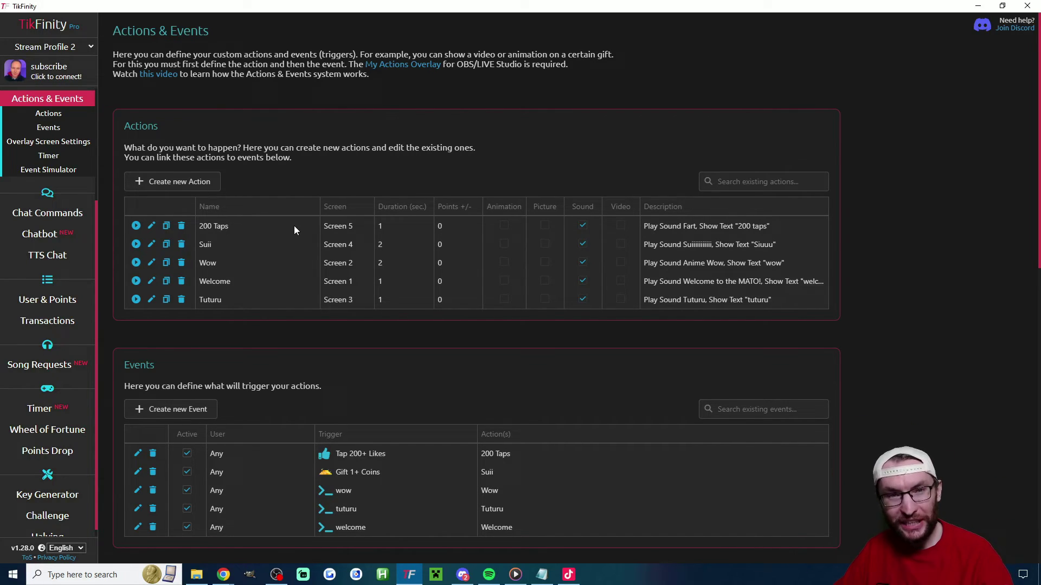
- Save the Suii action with its Siuuu alert on Screen 4 for 2 seconds, repeating with gift combos
click(151, 244)
scroll(679, 185, down, 1)
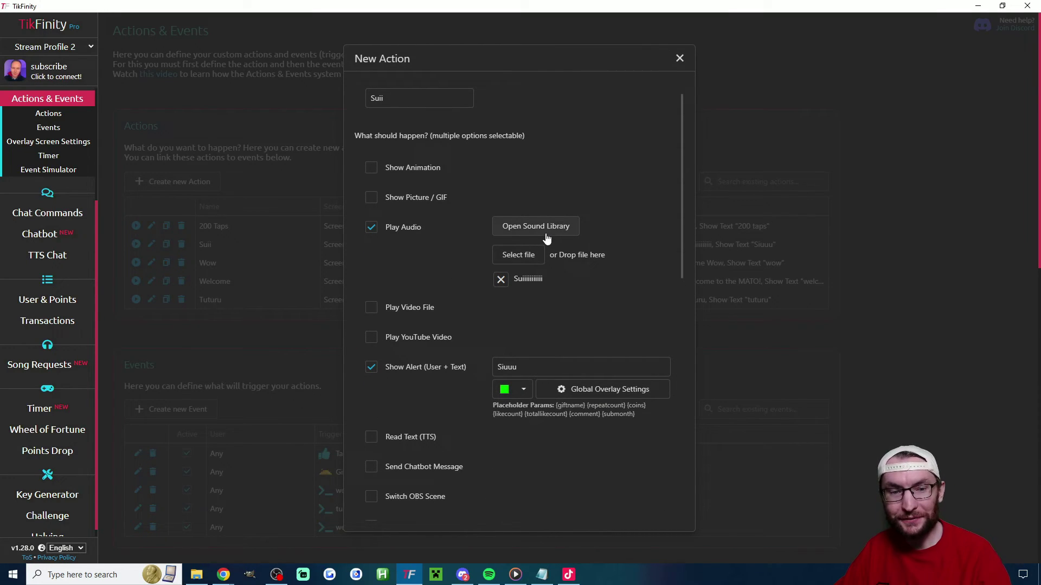
scroll(560, 374, up, 1)
double_click(560, 374)
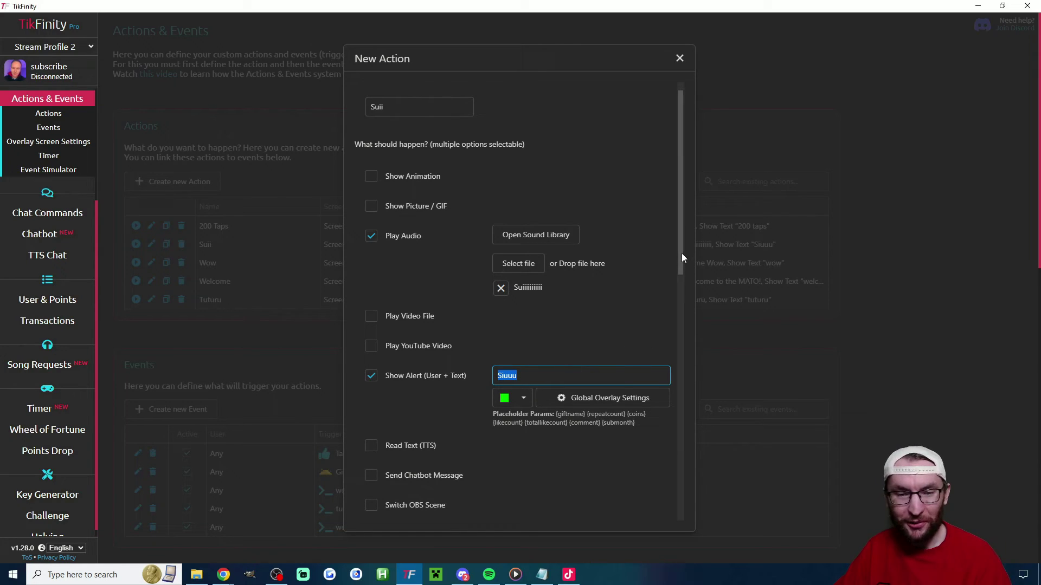
drag(681, 253, 680, 513)
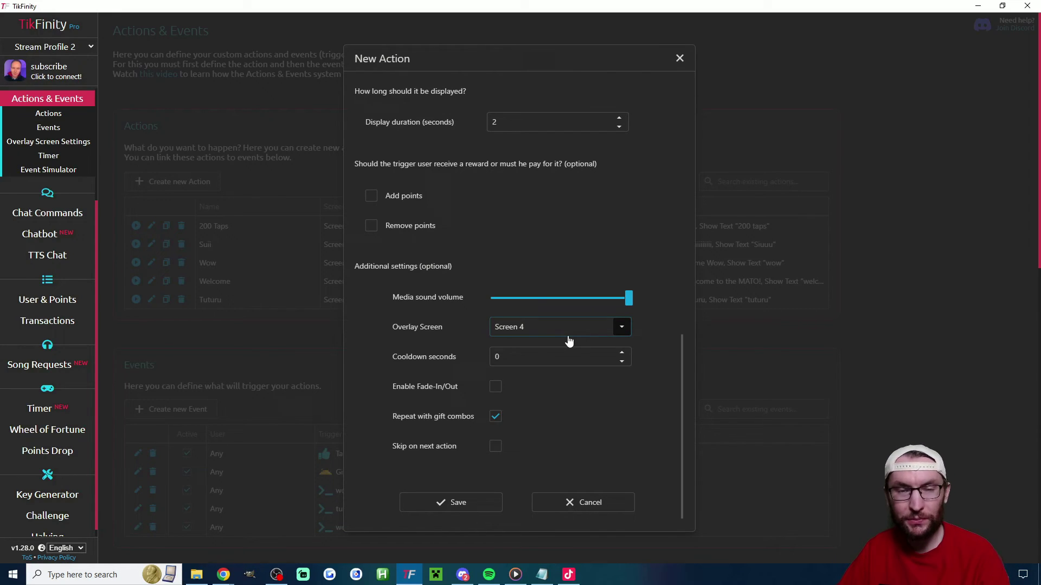
click(458, 502)
- Edit the Suii gift event's minimum coins to 1+ and save it
scroll(162, 423, down, 1)
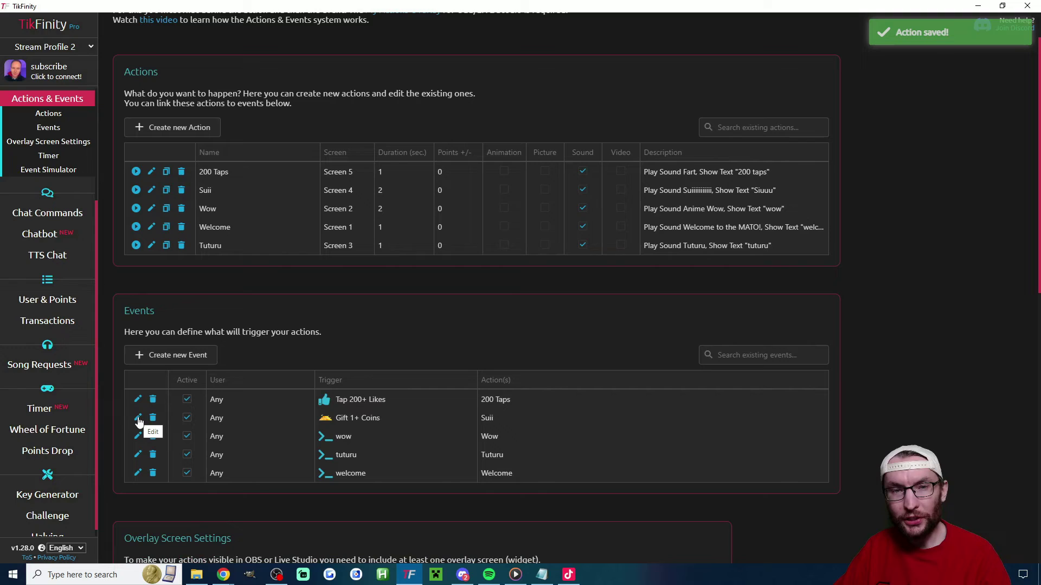
click(138, 418)
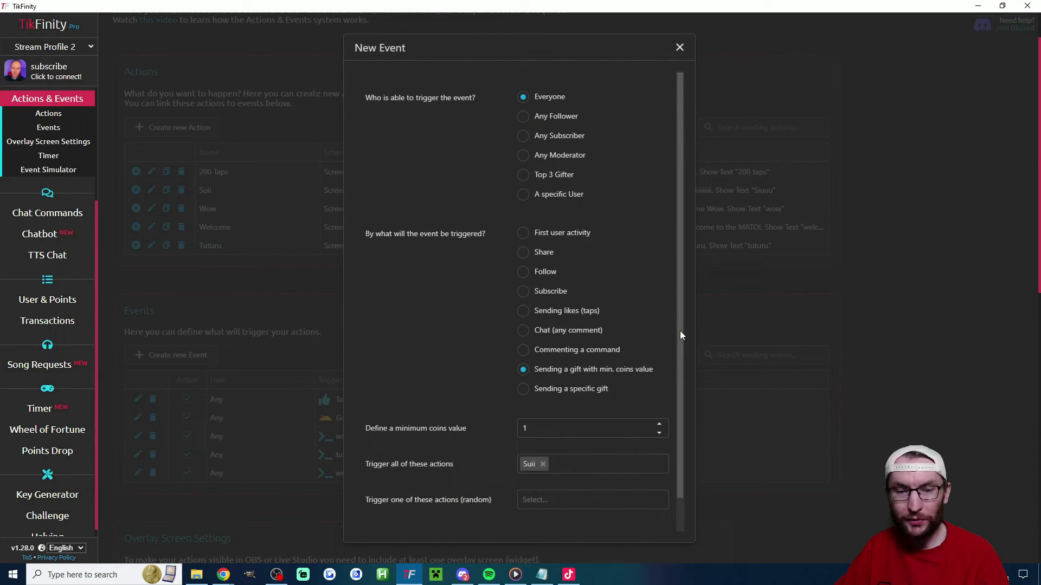
drag(679, 330, 680, 360)
click(549, 404)
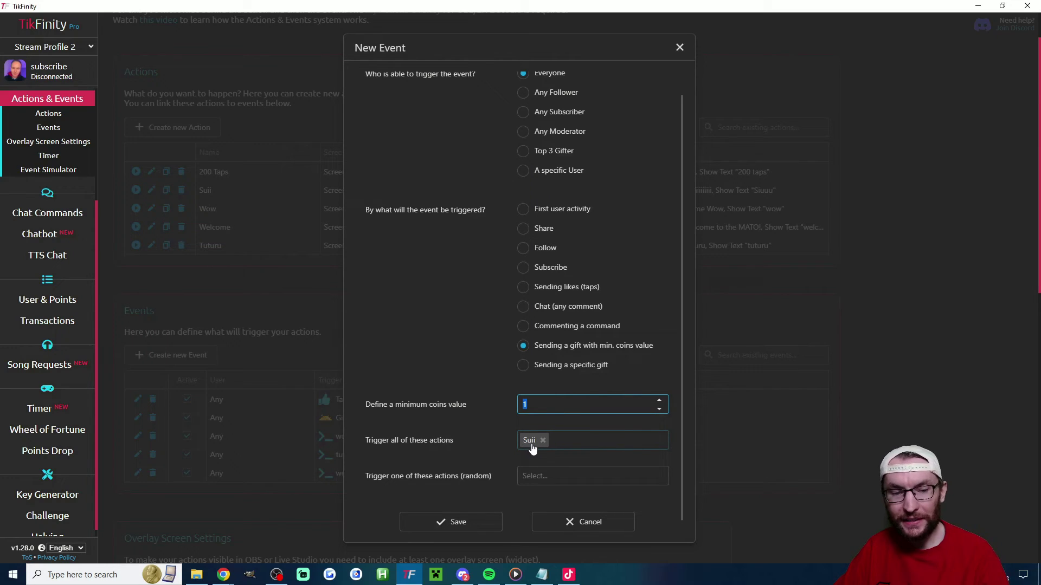
key(Return)
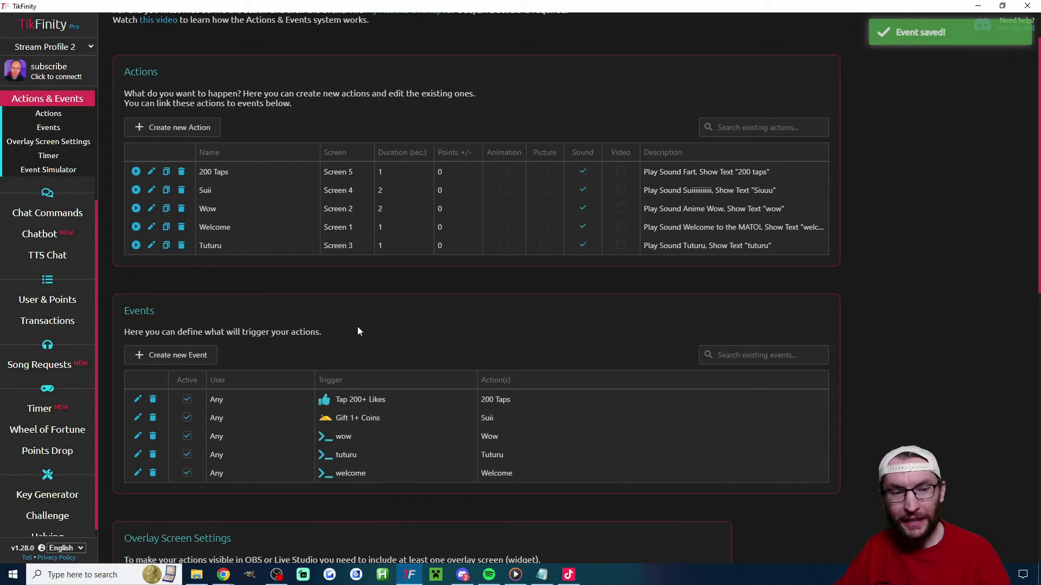
- Save the 200 Taps action with its alert on overlay Screen 5 for 1 second
click(150, 171)
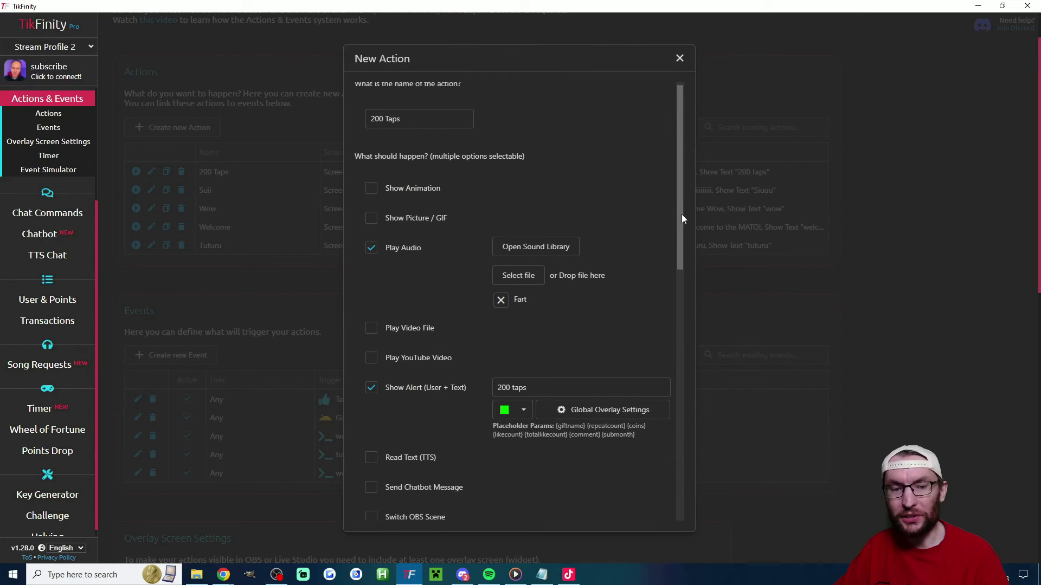
scroll(682, 214, up, 1)
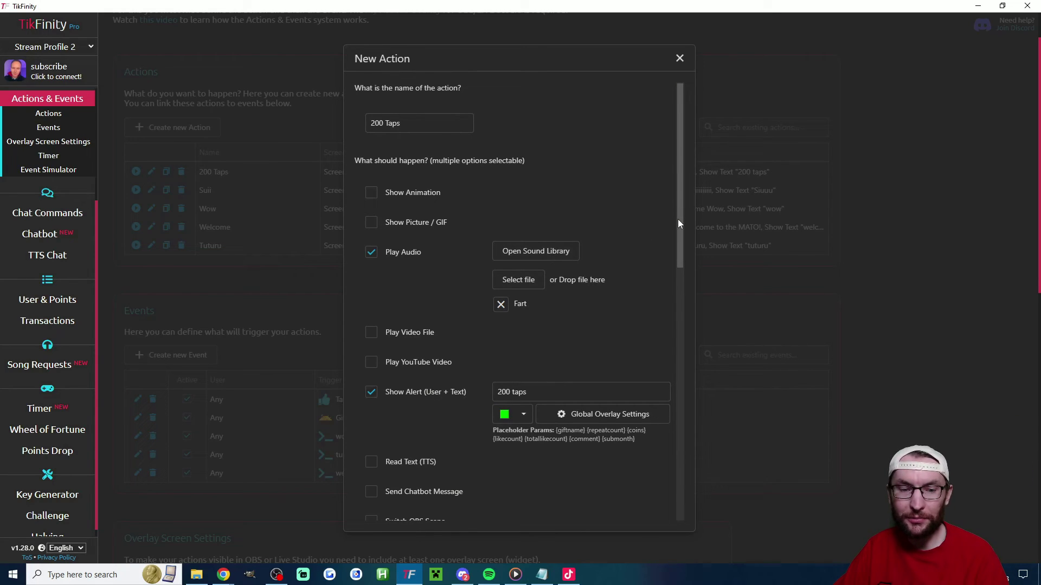
click(529, 393)
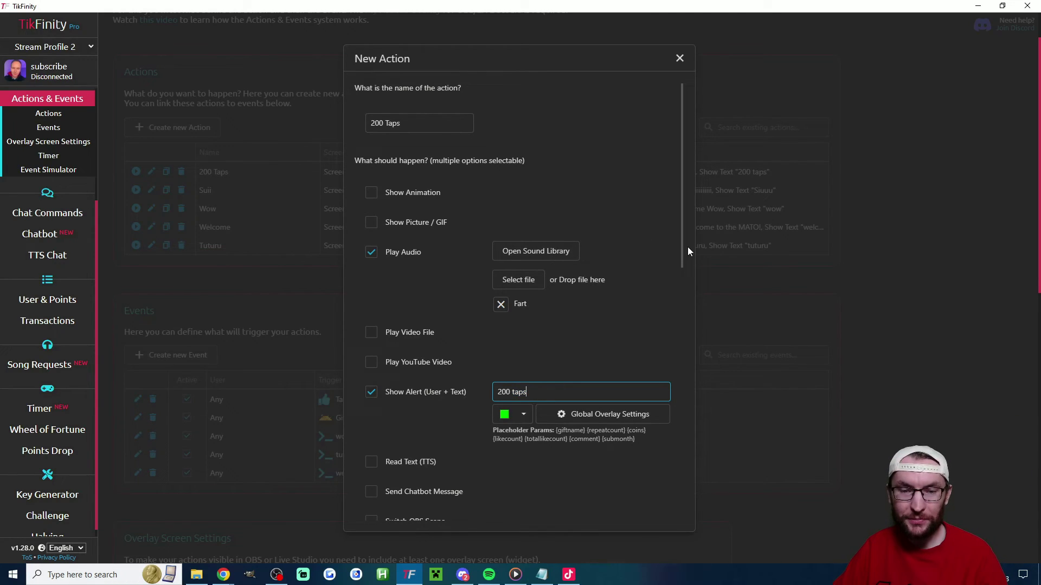
drag(681, 238, 664, 505)
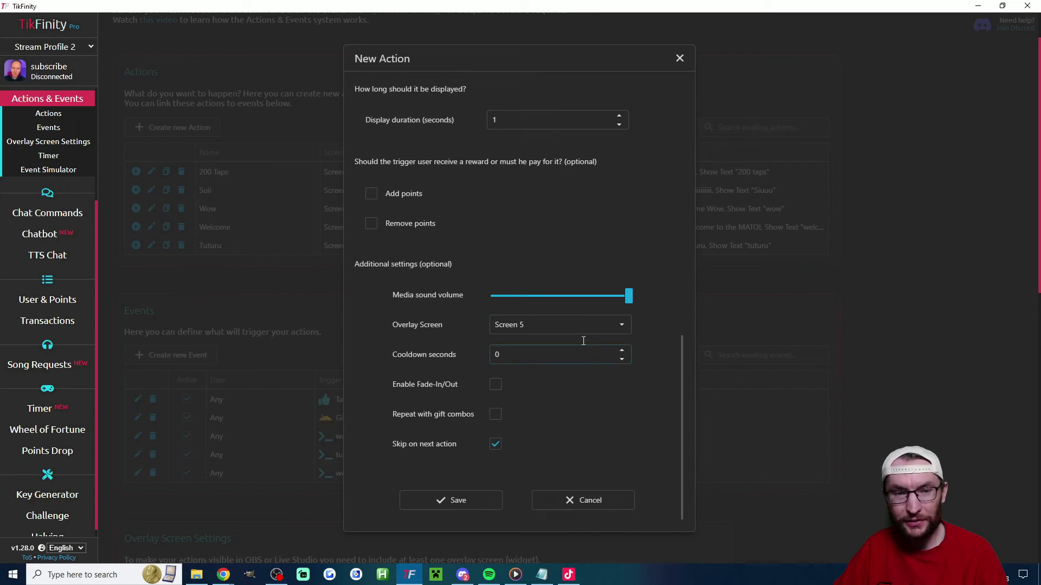
click(490, 119)
click(239, 402)
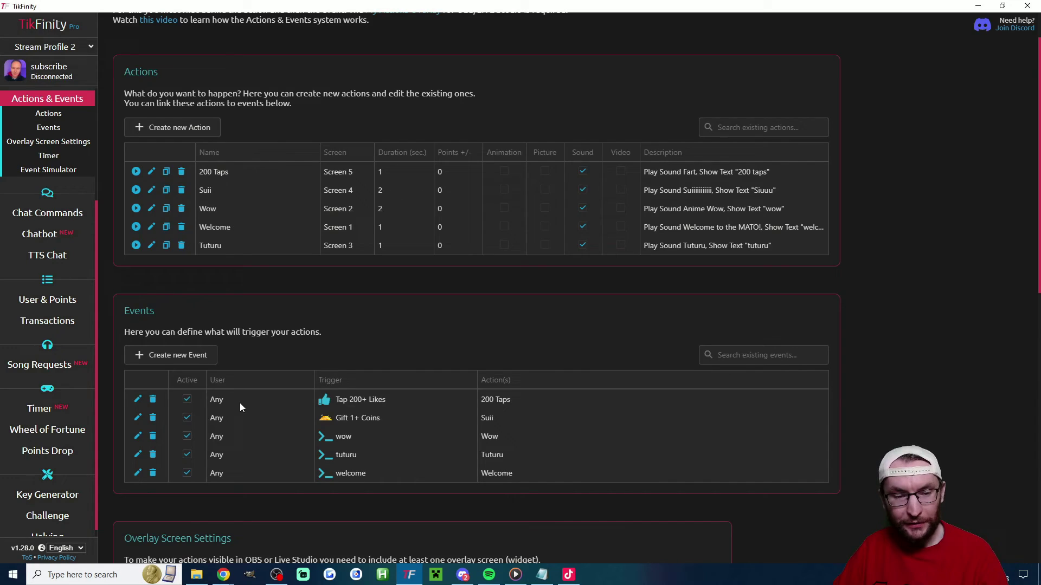
- Open the 200 Taps likes event and verify its 200-like minimum
click(138, 398)
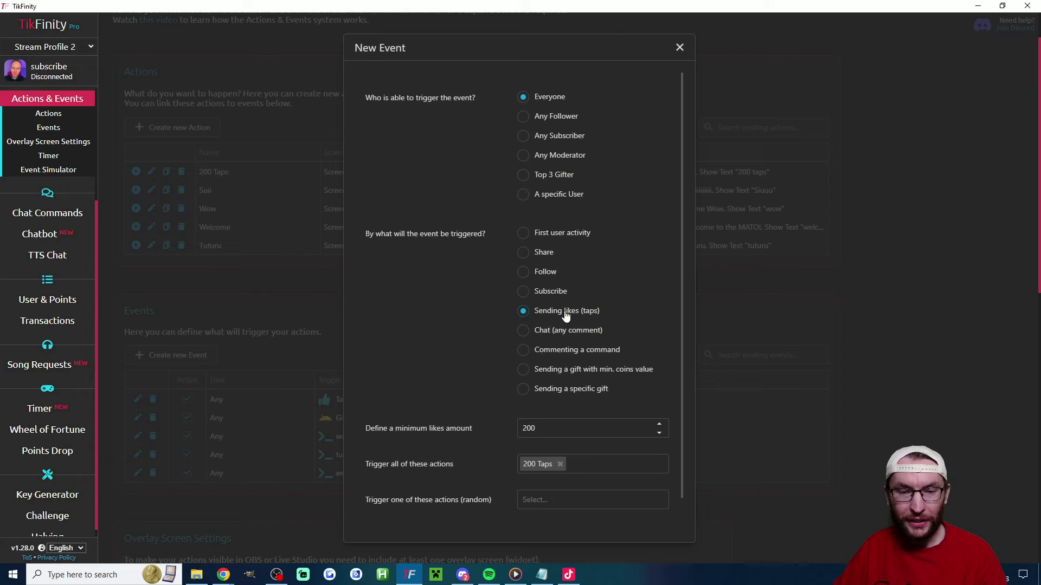
click(539, 428)
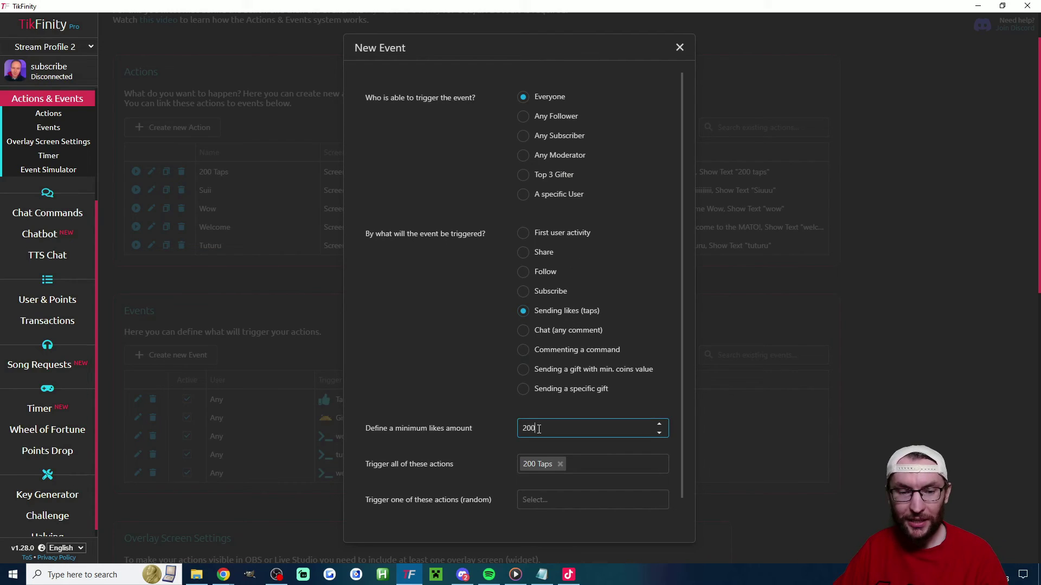
click(492, 404)
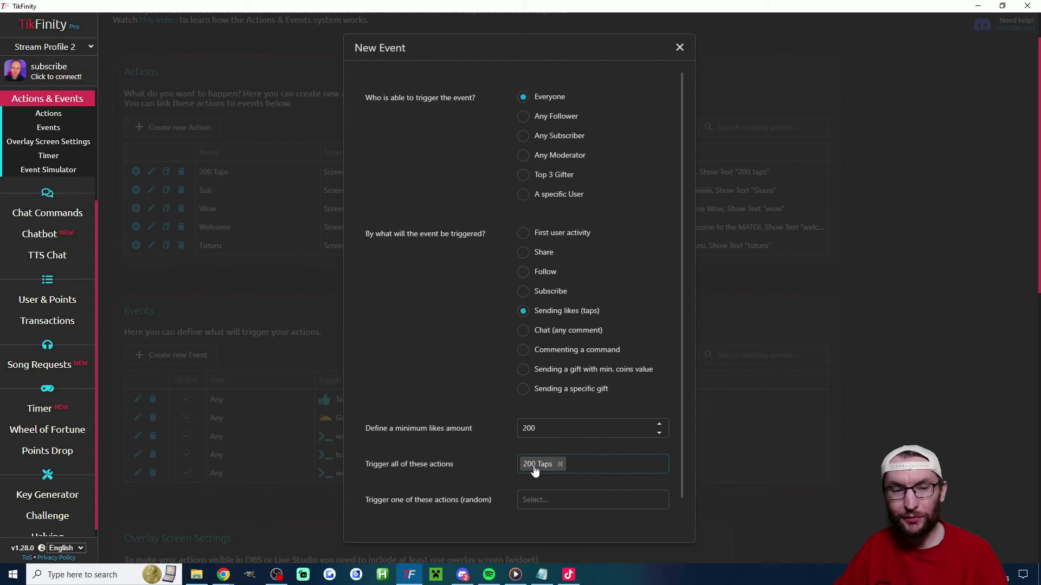
scroll(440, 390, down, 1)
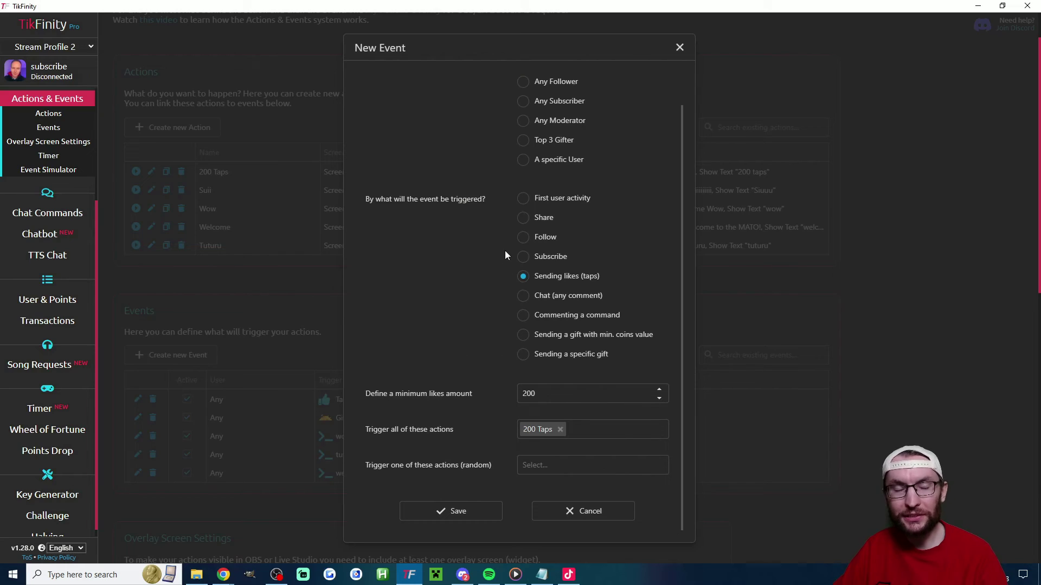
- Close the likes event unchanged, leave Screen 1's queue length at 1000, and copy its URL
click(706, 51)
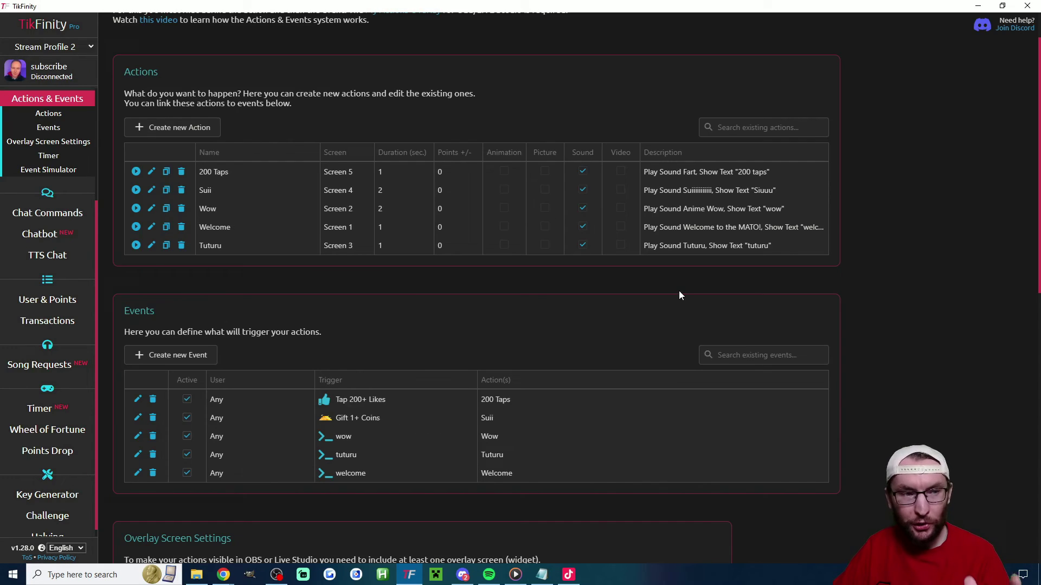
scroll(427, 260, down, 7)
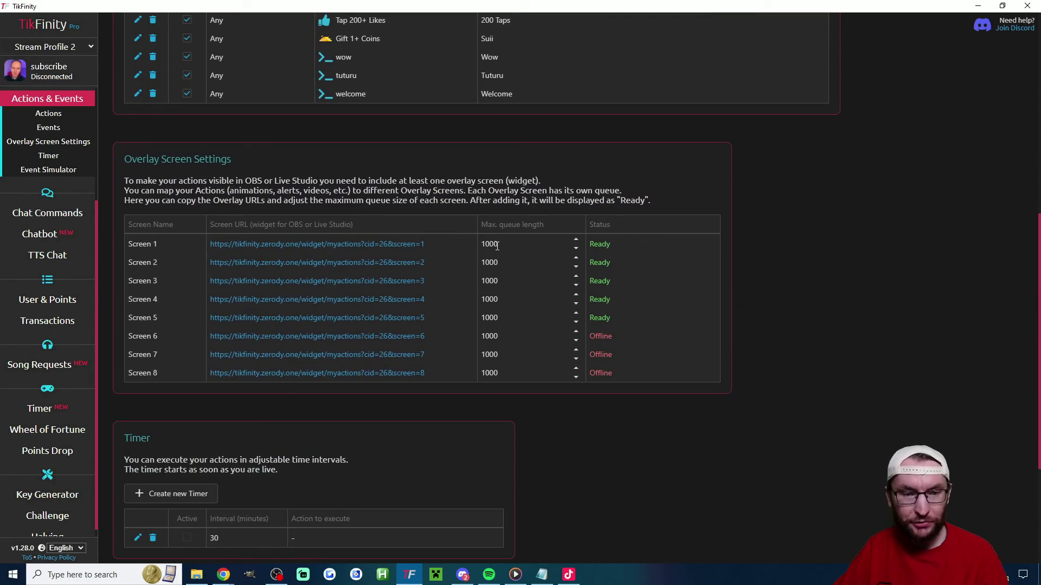
click(490, 243)
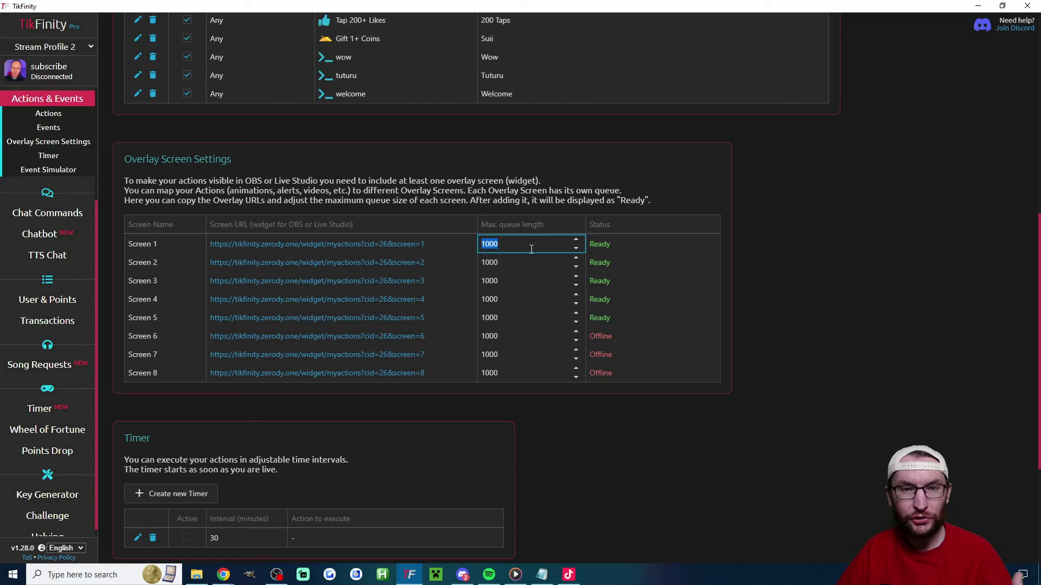
click(606, 247)
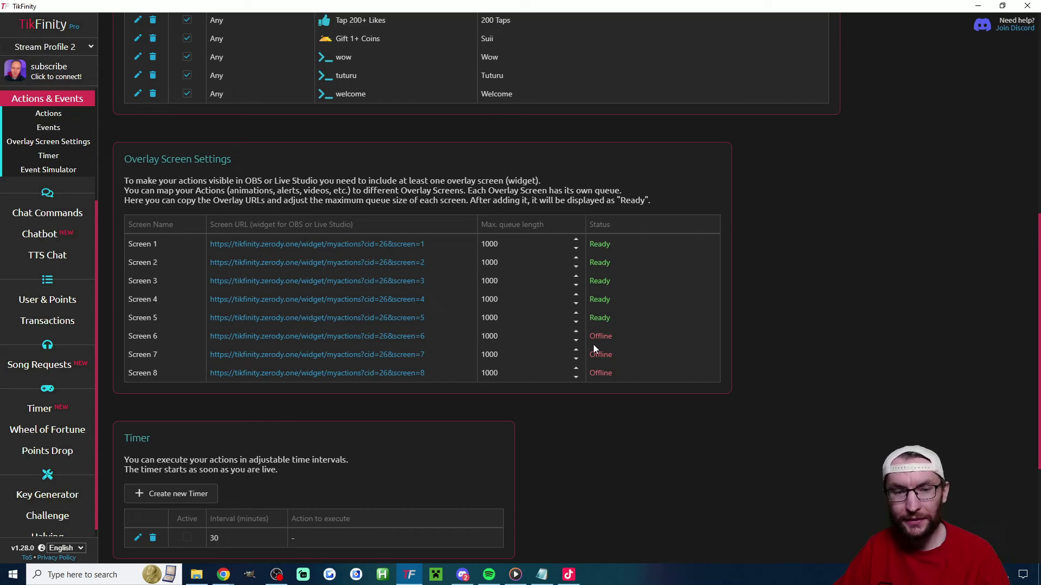
scroll(593, 344, up, 1)
click(362, 300)
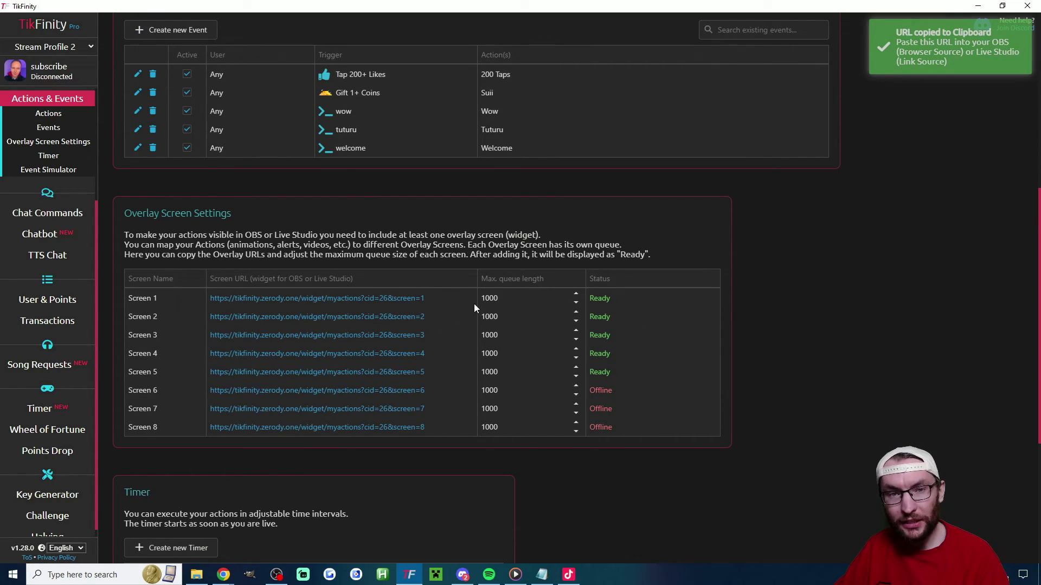
- Paste TikFinity's Screen 1 overlay URL into a new Link source in the Blank 2 scene
click(378, 305)
key(alt+Tab)
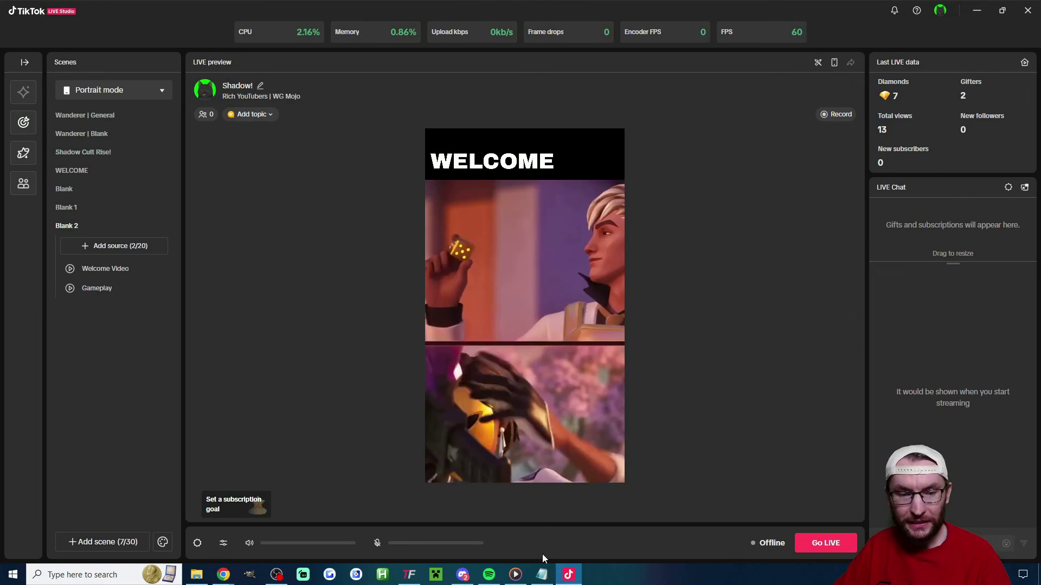
click(119, 245)
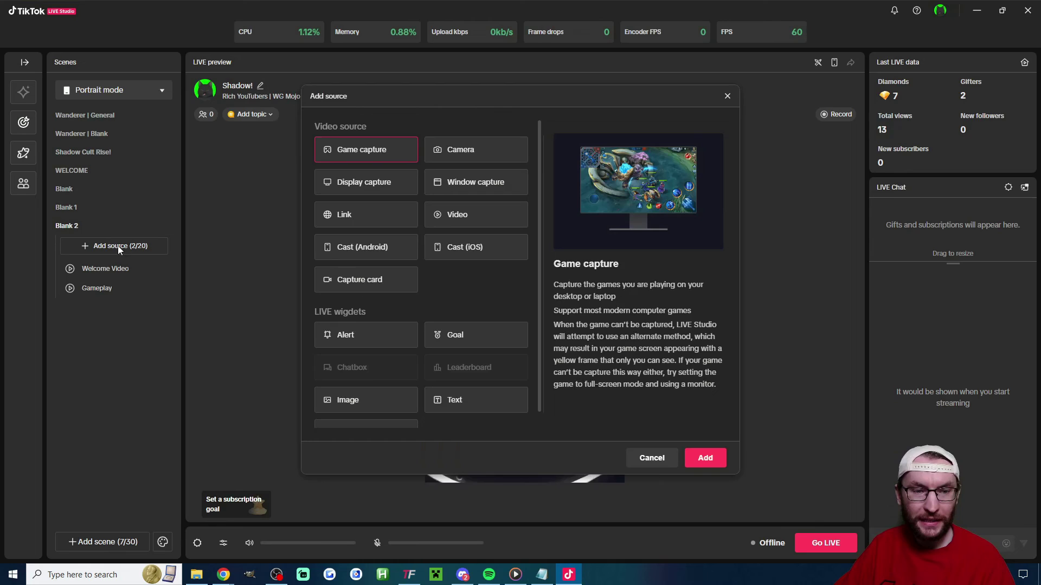
click(344, 214)
click(703, 457)
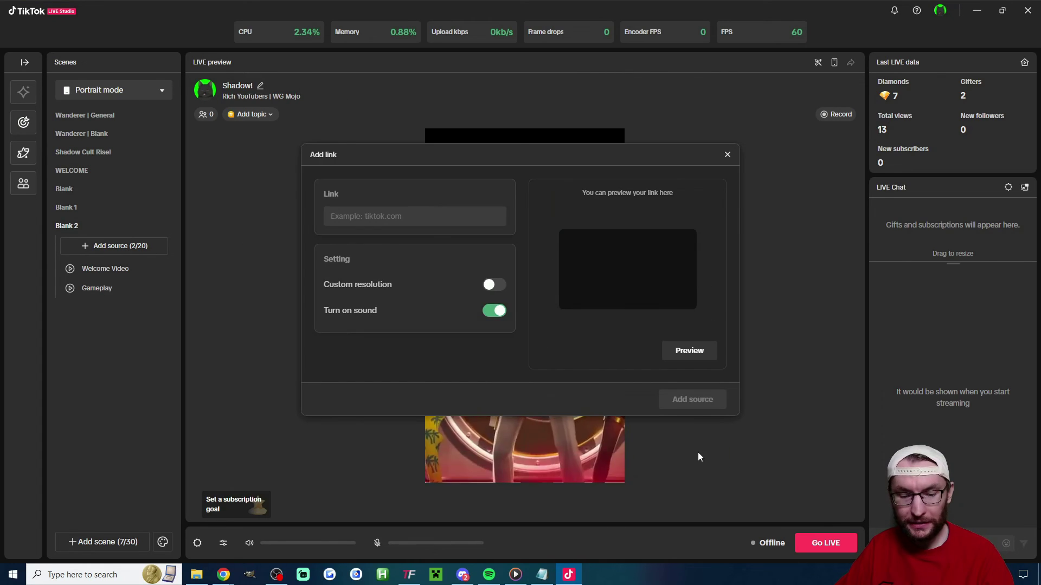
click(458, 213)
key(ctrl+v)
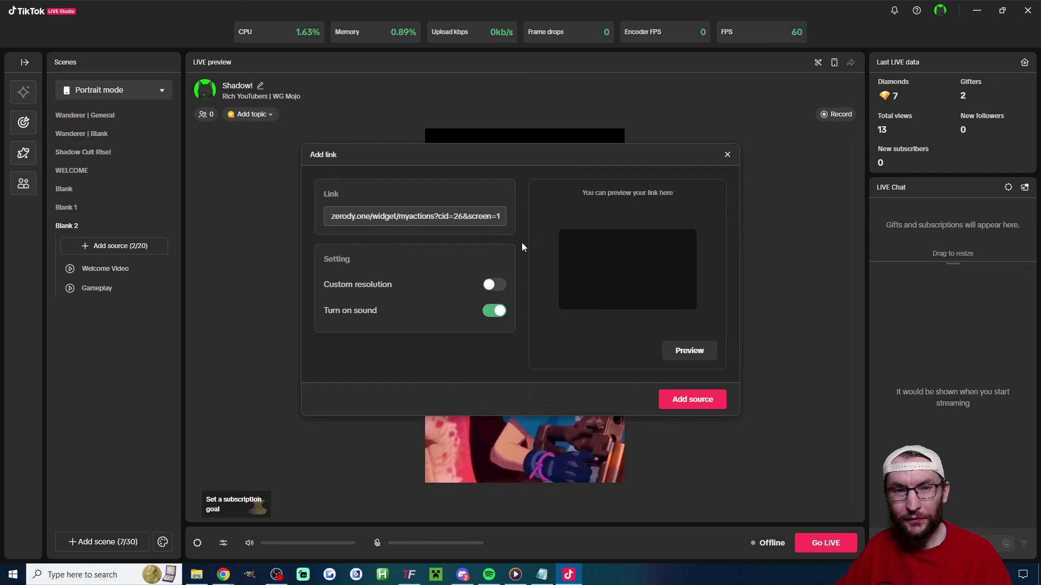
click(692, 400)
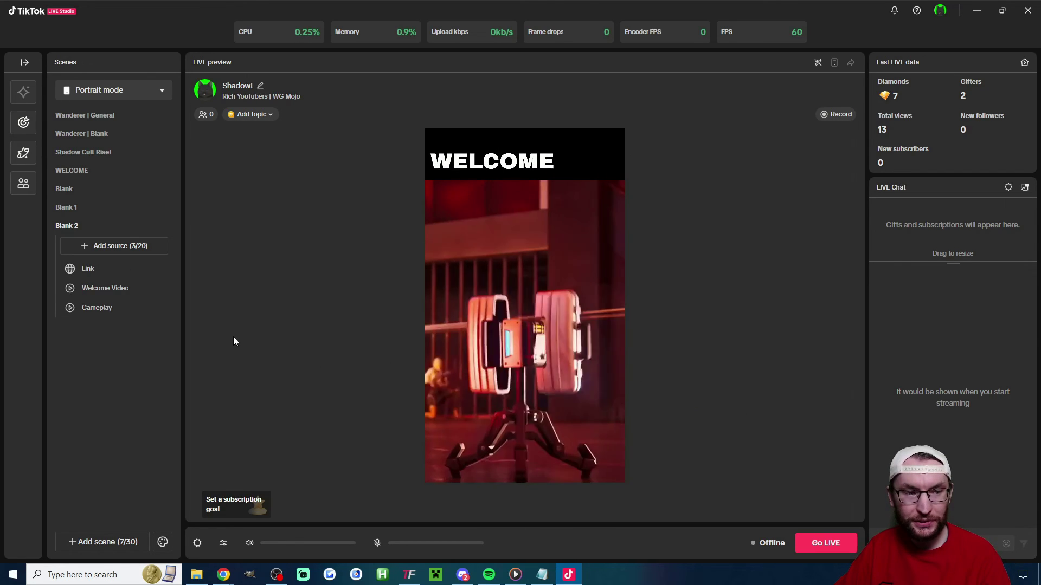
- Rename the new link source to 'Screen 1'
double_click(88, 268)
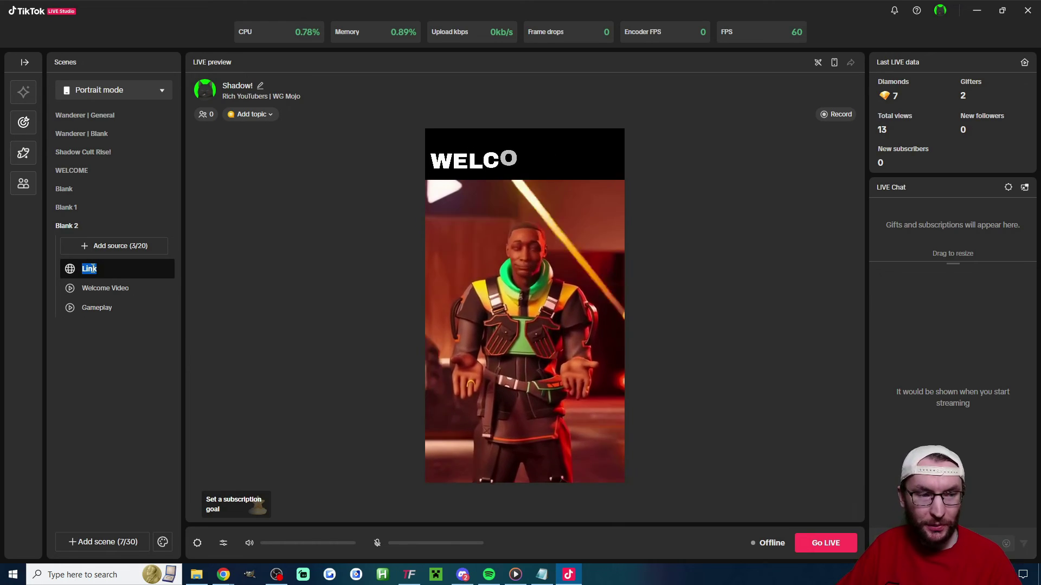
text(Scre)
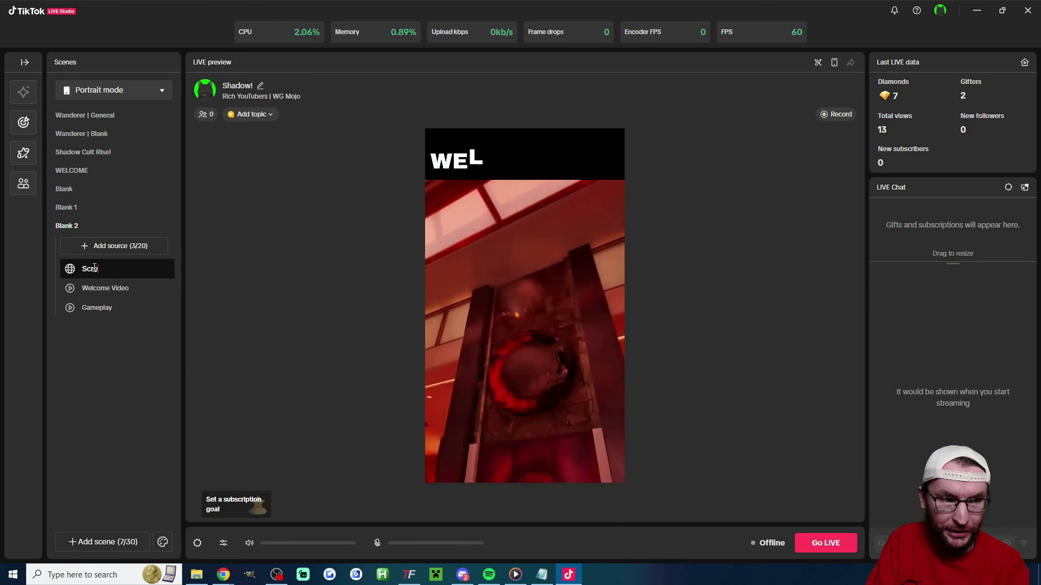
text(en 1)
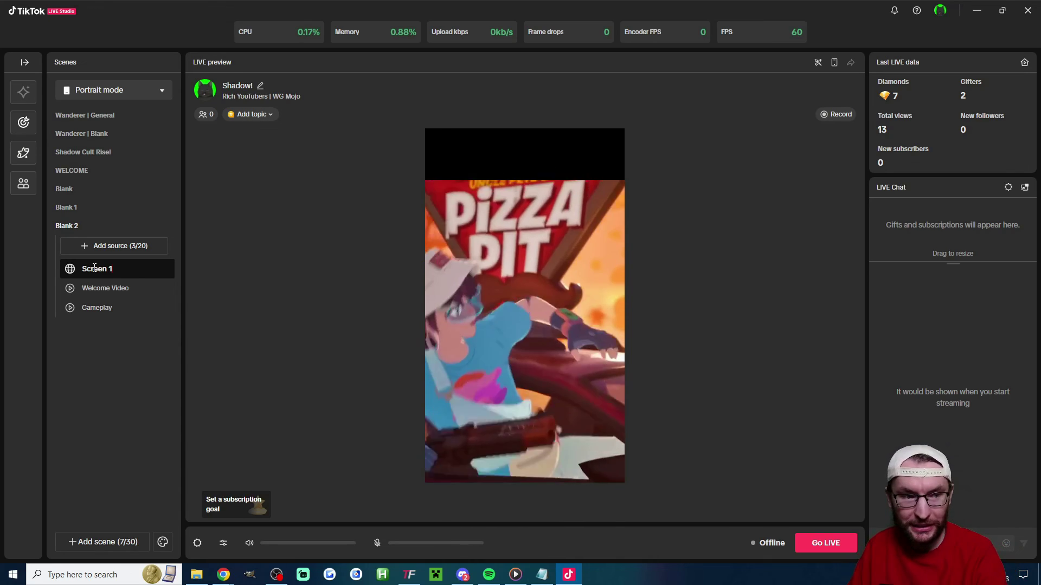
key(Return)
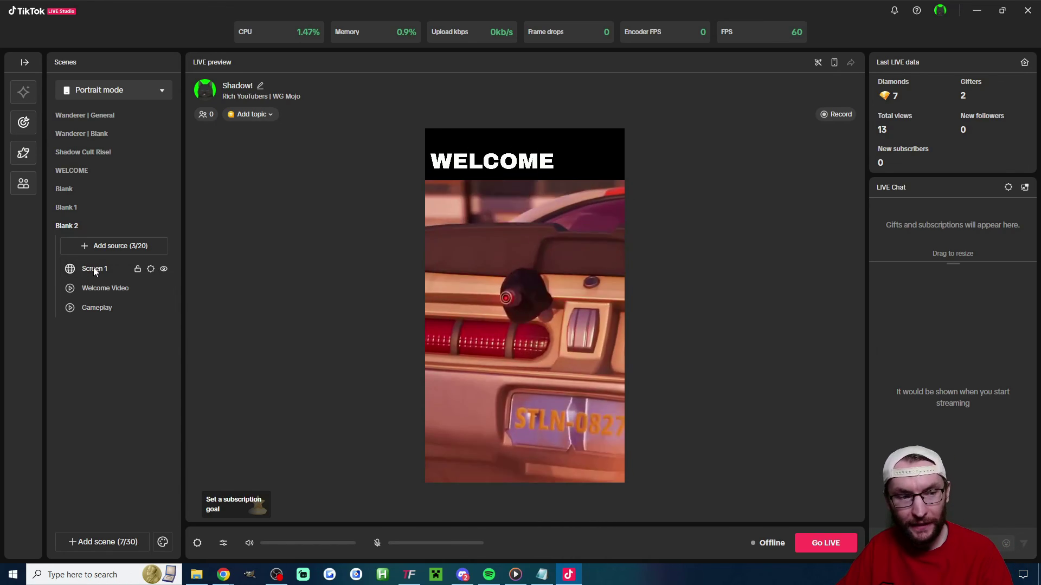
- Move and shrink the Screen 1 overlay into the canvas's top-right corner
click(94, 271)
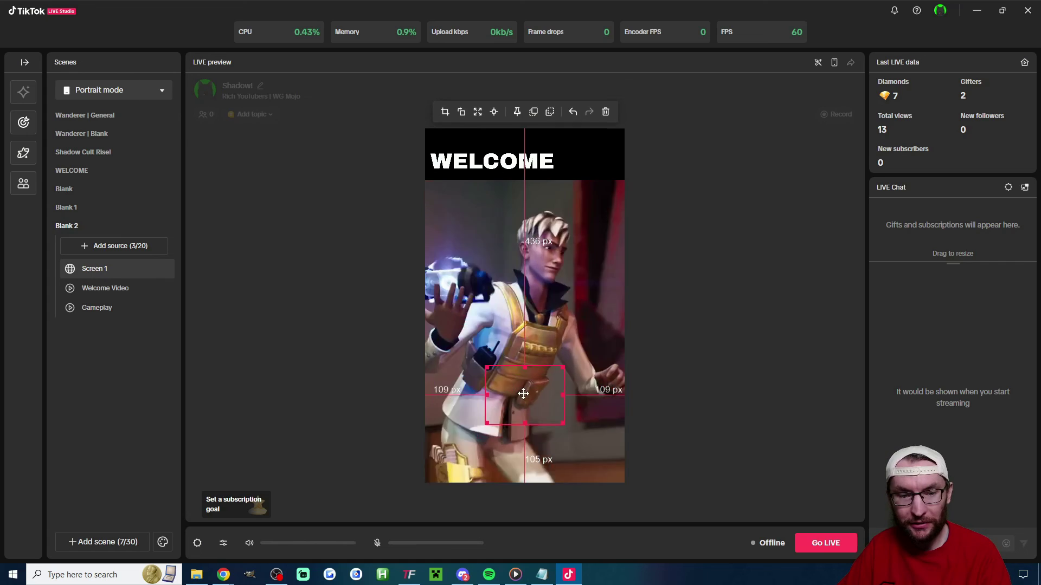
drag(524, 394, 589, 213)
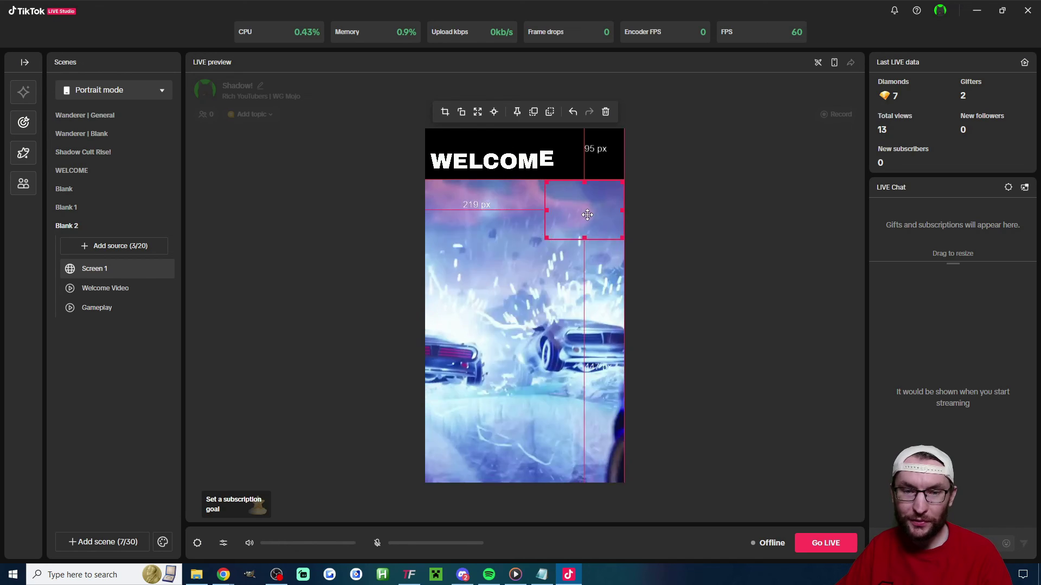
drag(545, 237, 565, 224)
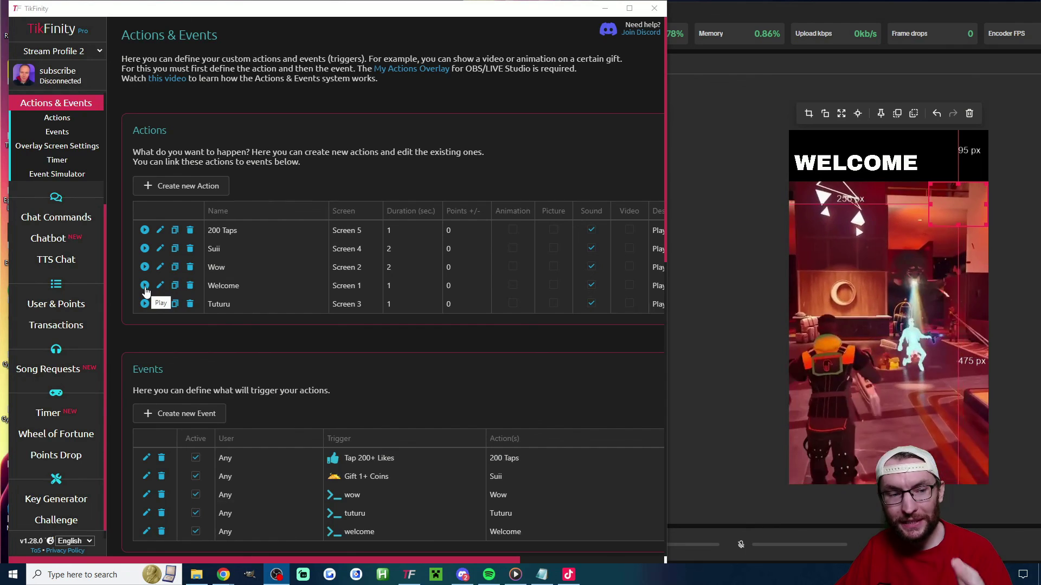
- Test-play the Welcome alert, lock the Screen 1 source, and copy the Screen 2–5 overlay URLs
click(145, 286)
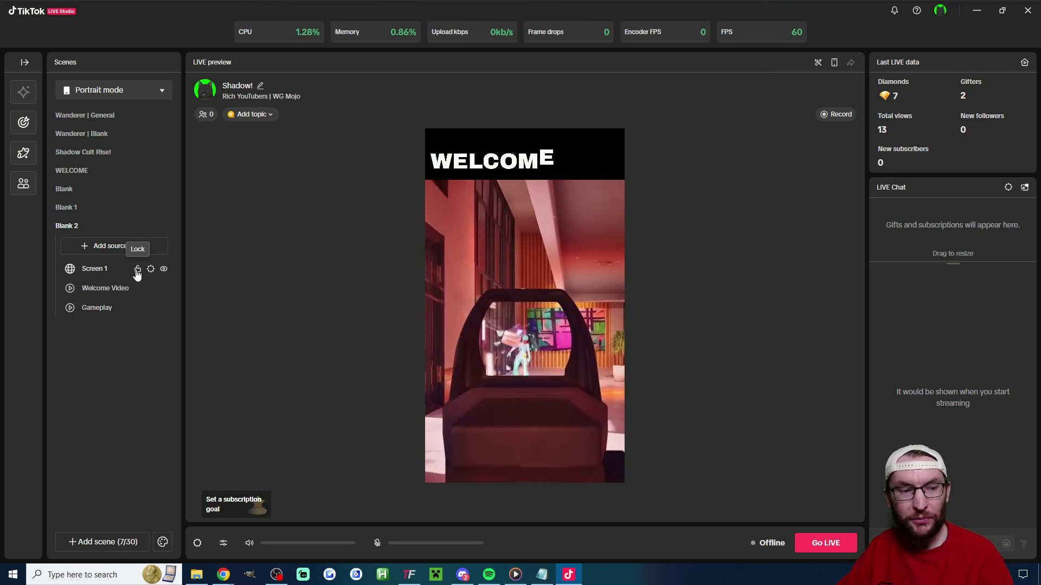
click(138, 272)
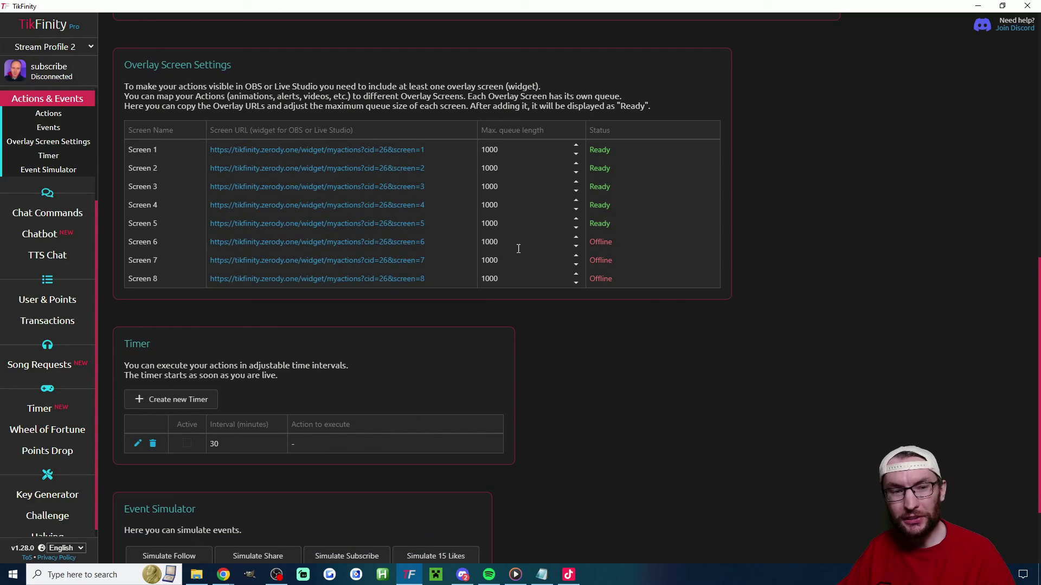
click(343, 188)
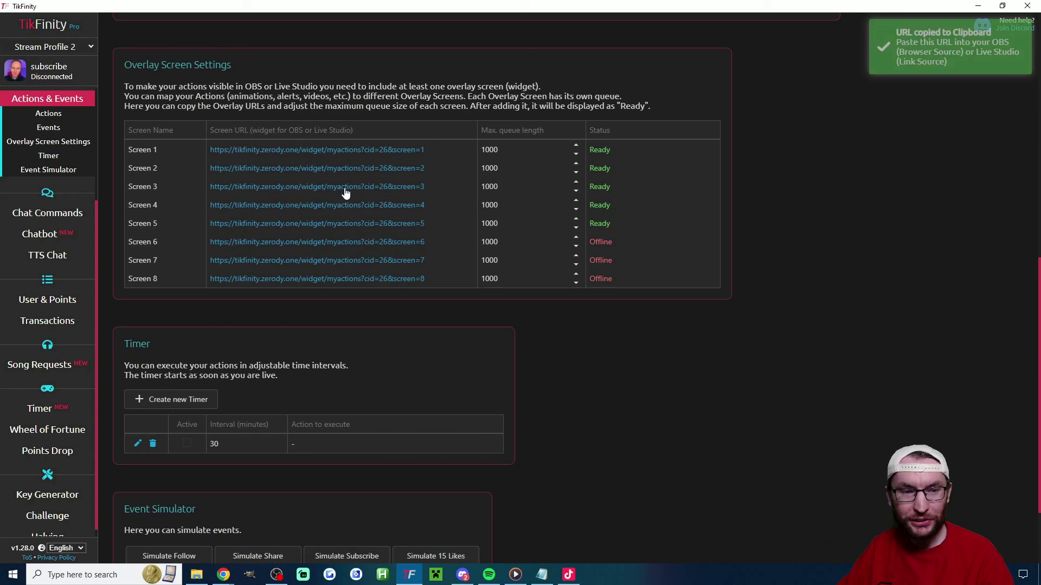
click(346, 206)
click(347, 211)
click(342, 225)
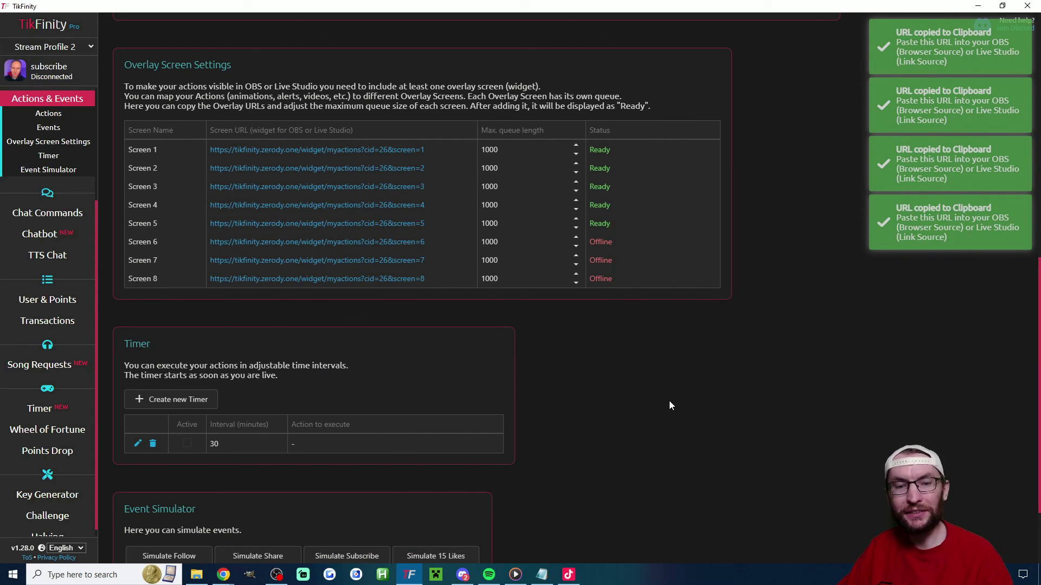
scroll(681, 364, up, 10)
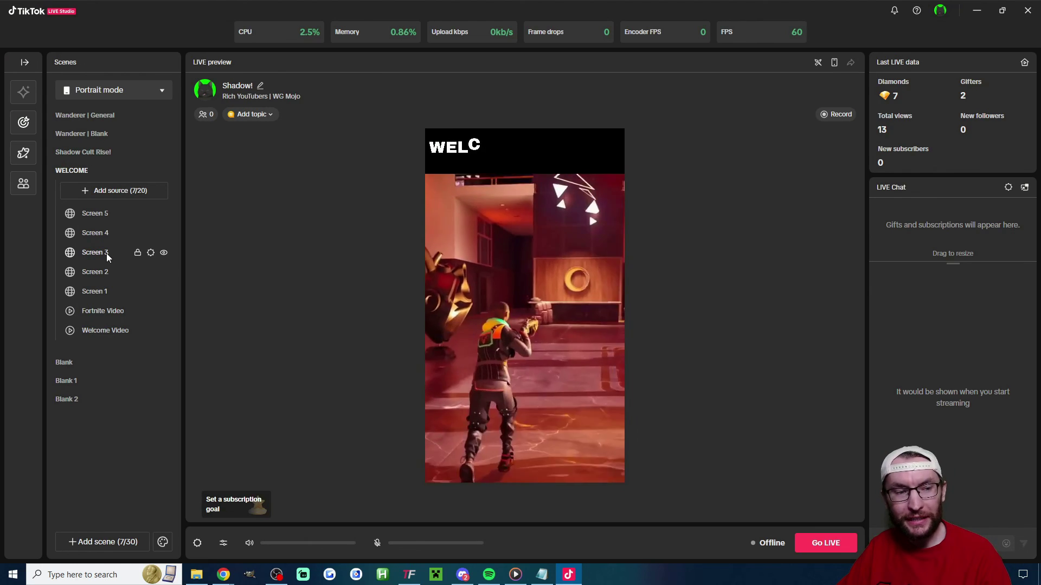
double_click(99, 252)
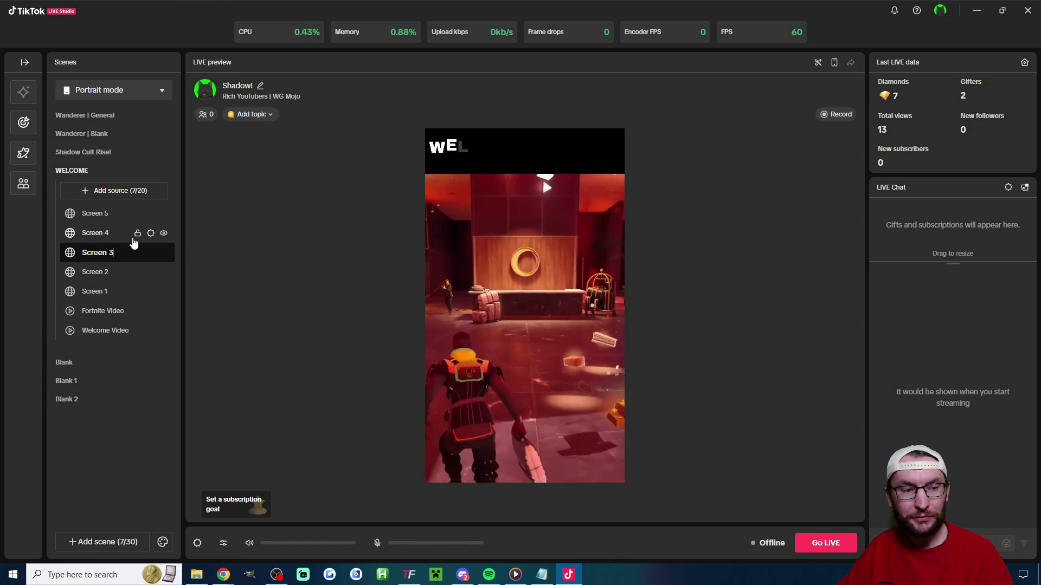